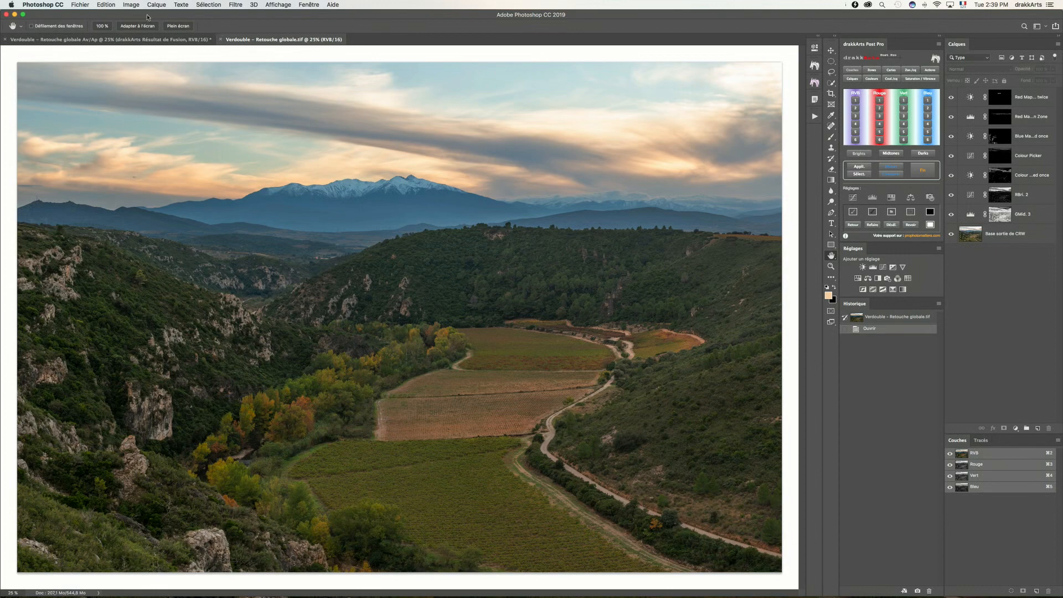
Duplicate the image as "Verdouble - Retouche locale" and close the original "Verdouble - Retouche globale.tif".
left_click(133, 6)
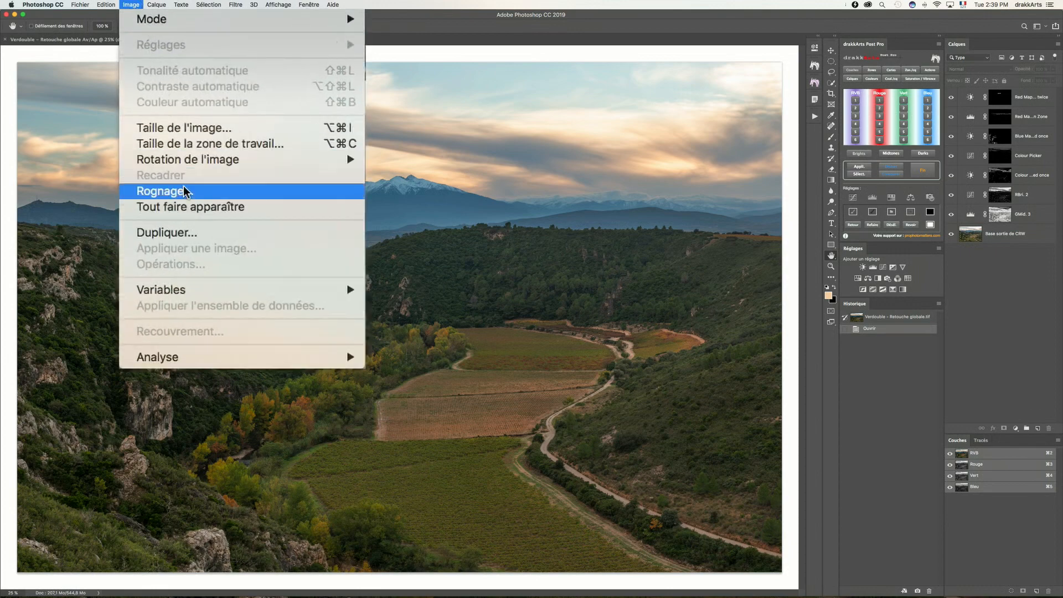
left_click(178, 232)
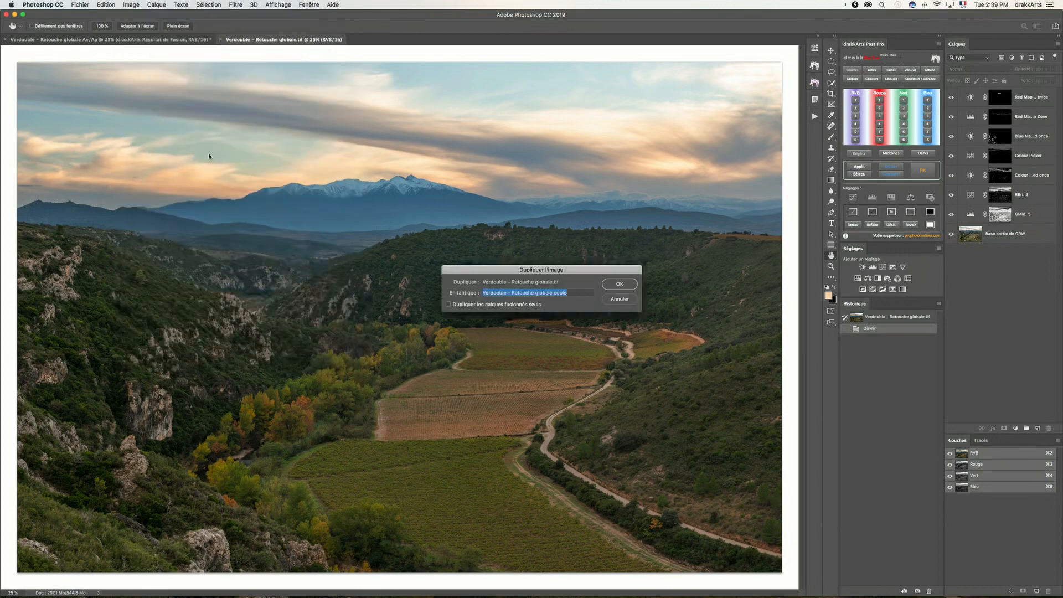
left_click(547, 295)
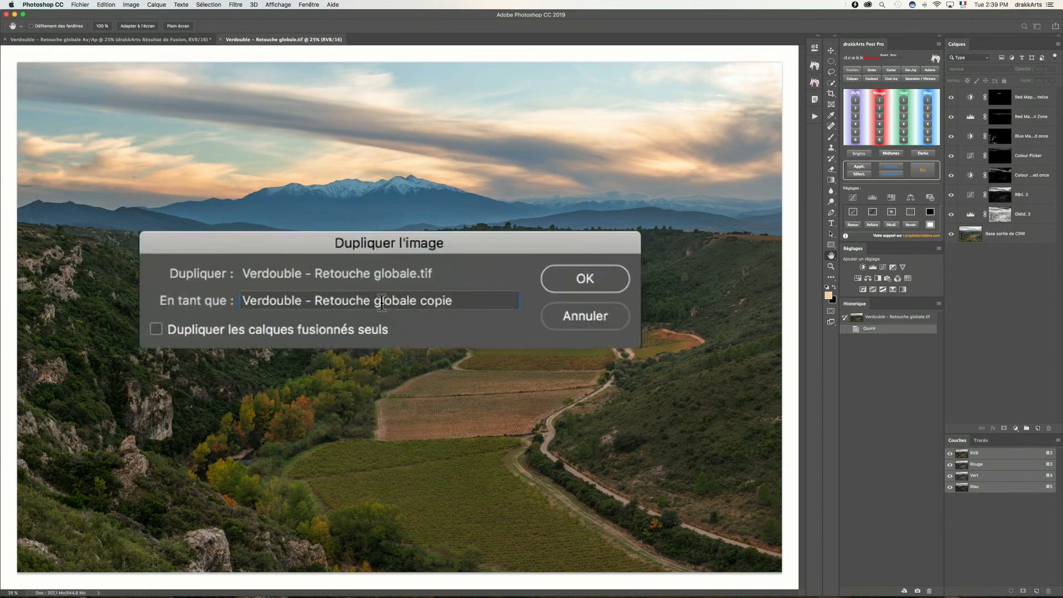
left_click_drag(377, 302, 477, 301)
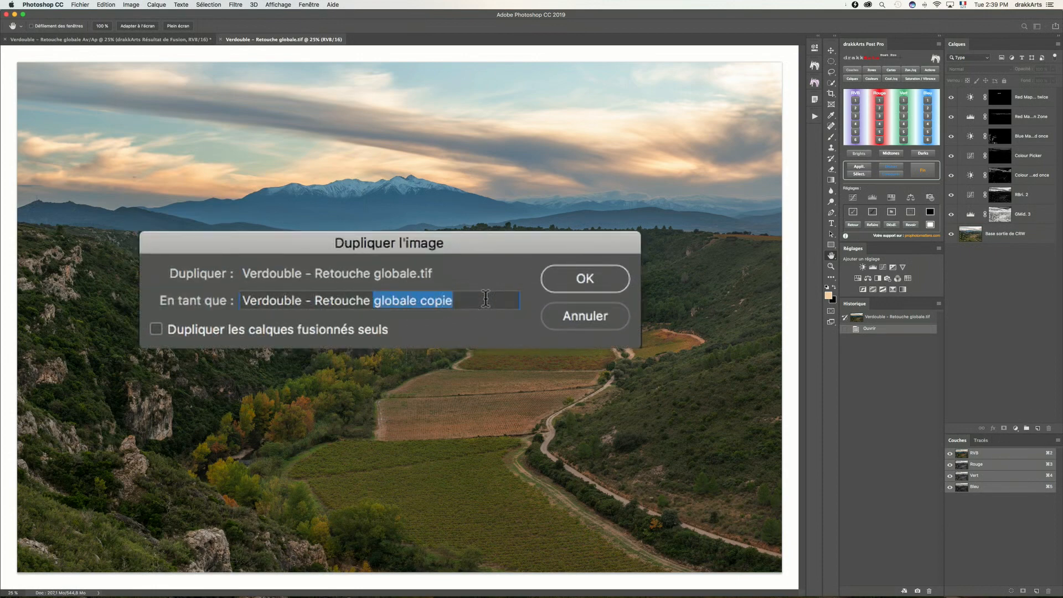
key("BackSpace")
type("locale")
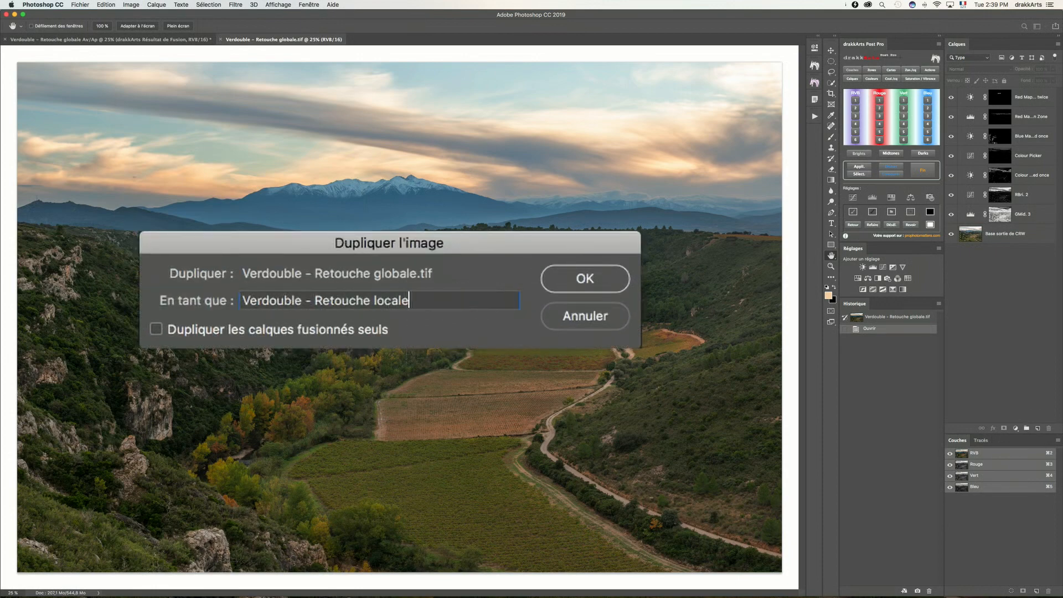
left_click(595, 279)
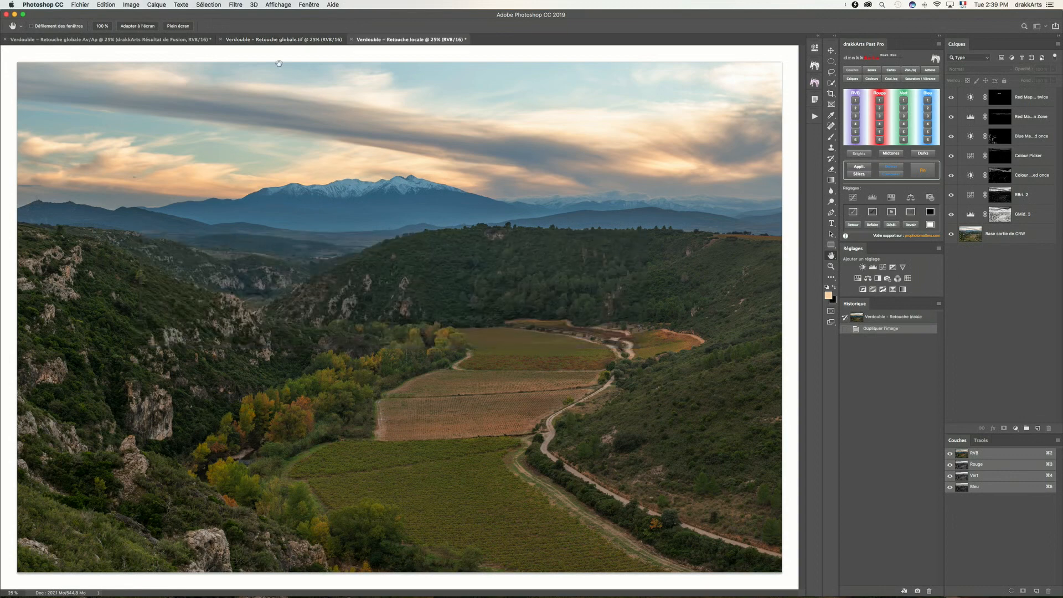
left_click(221, 39)
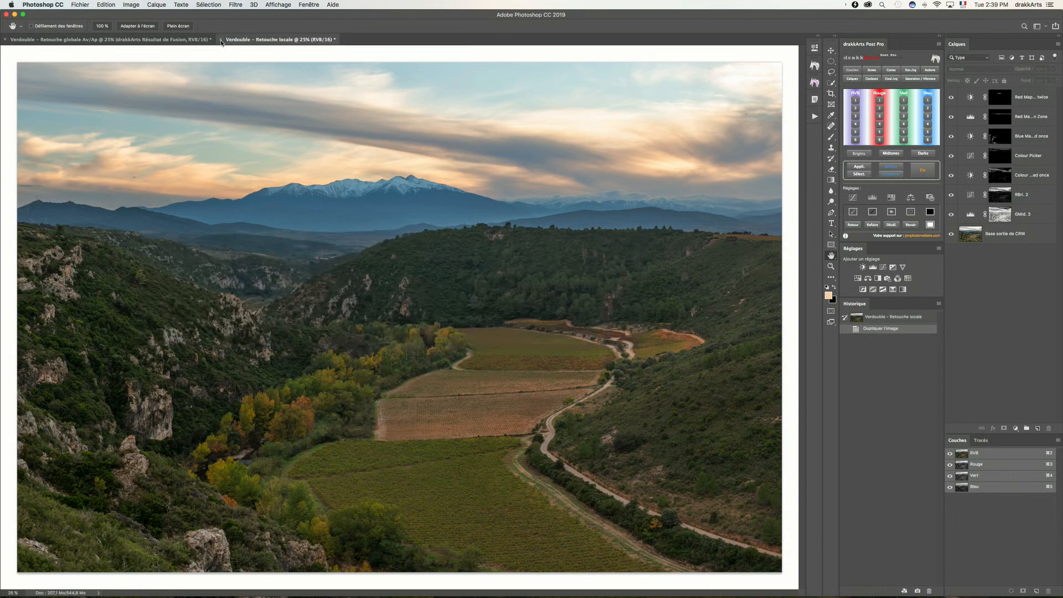
Flatten the duplicated image and convert its background into a regular layer named "Retouche globale".
left_click(156, 5)
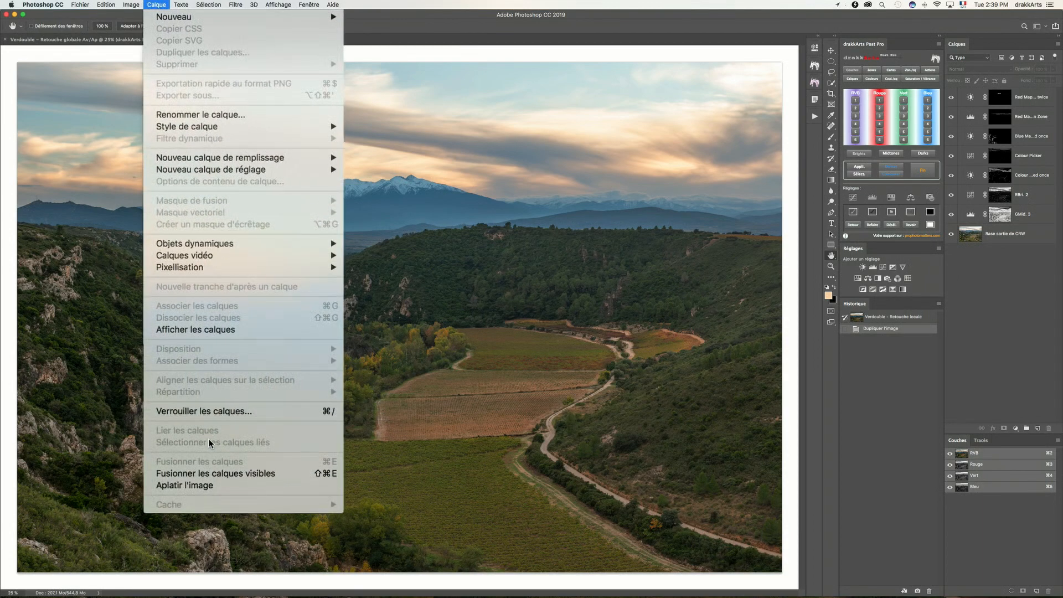
left_click(205, 486)
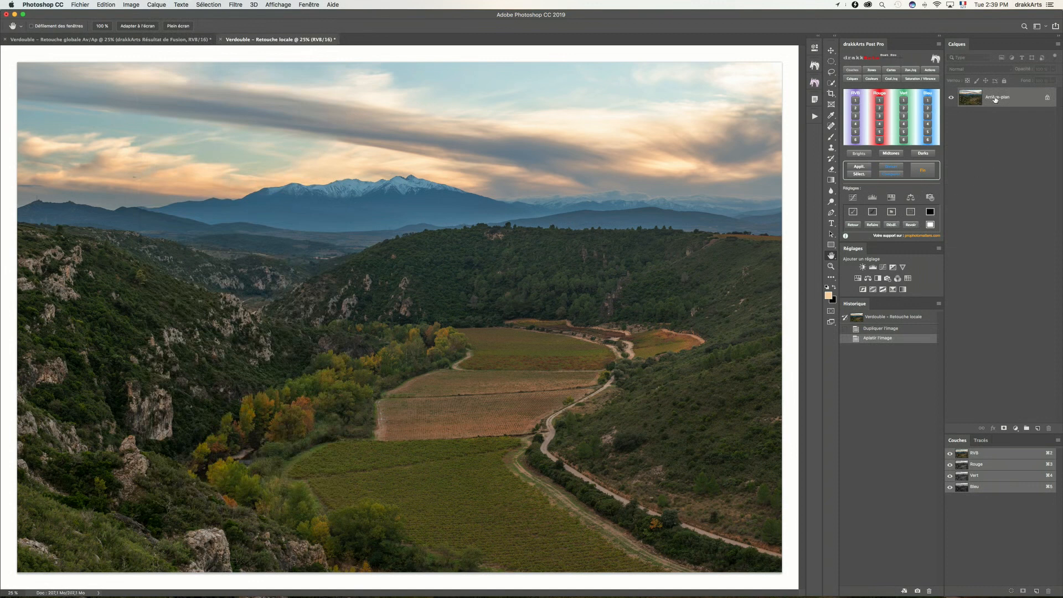
double_click(995, 98)
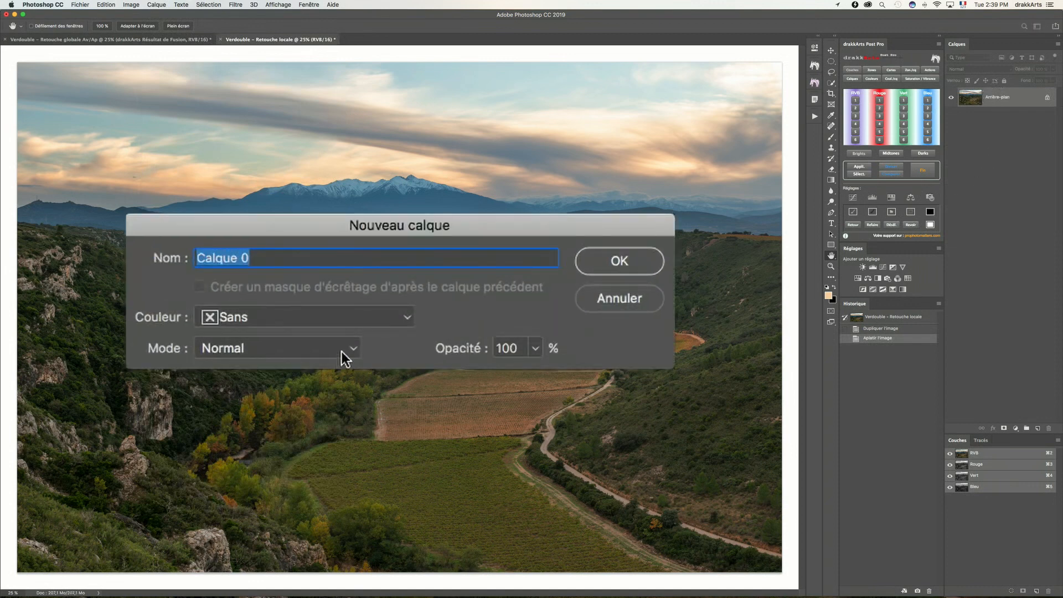
type("Re")
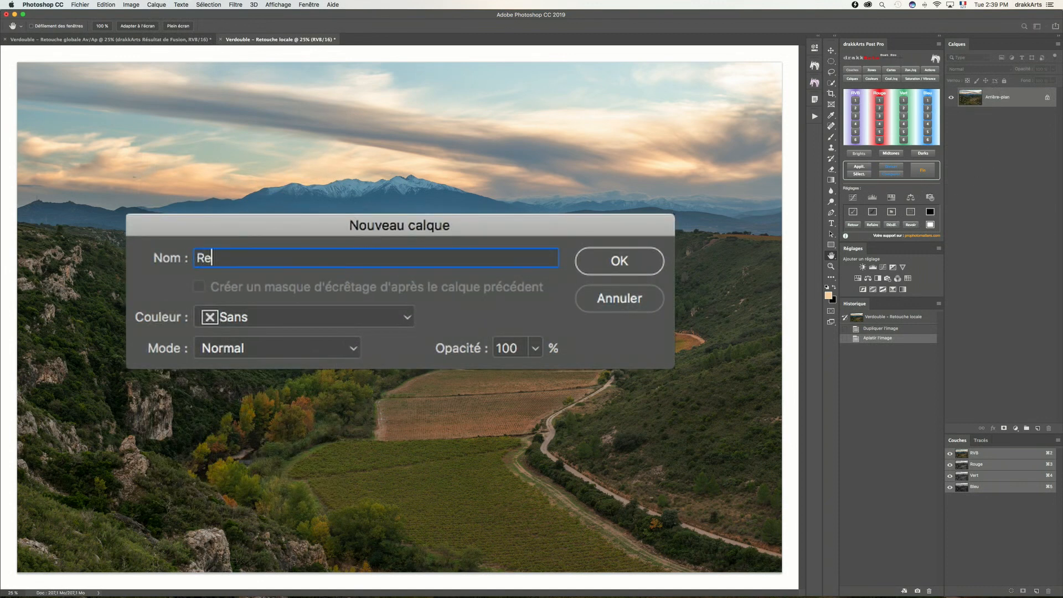
type("touche globale")
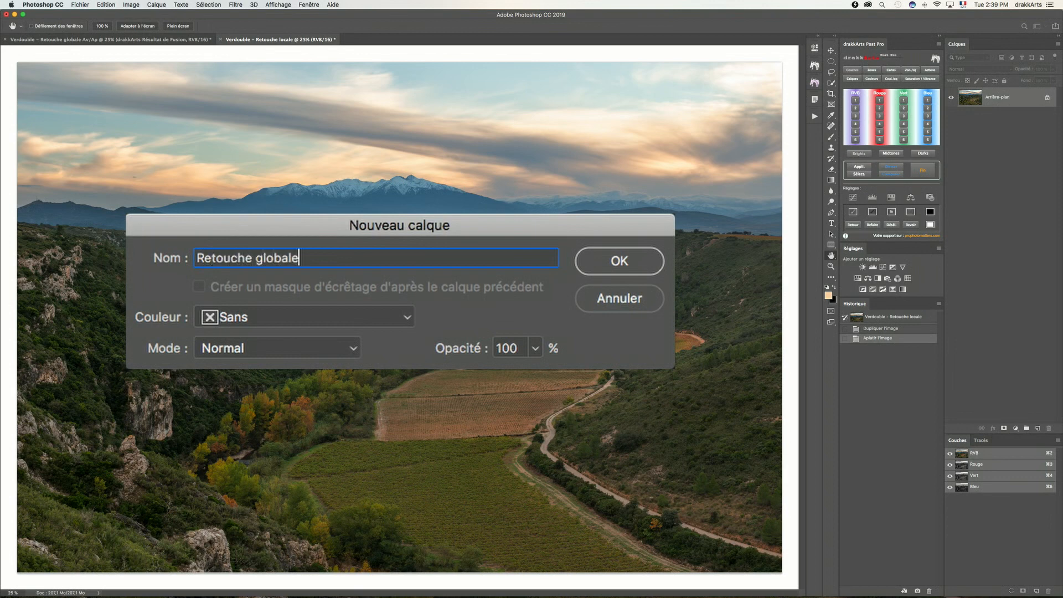
key("Return")
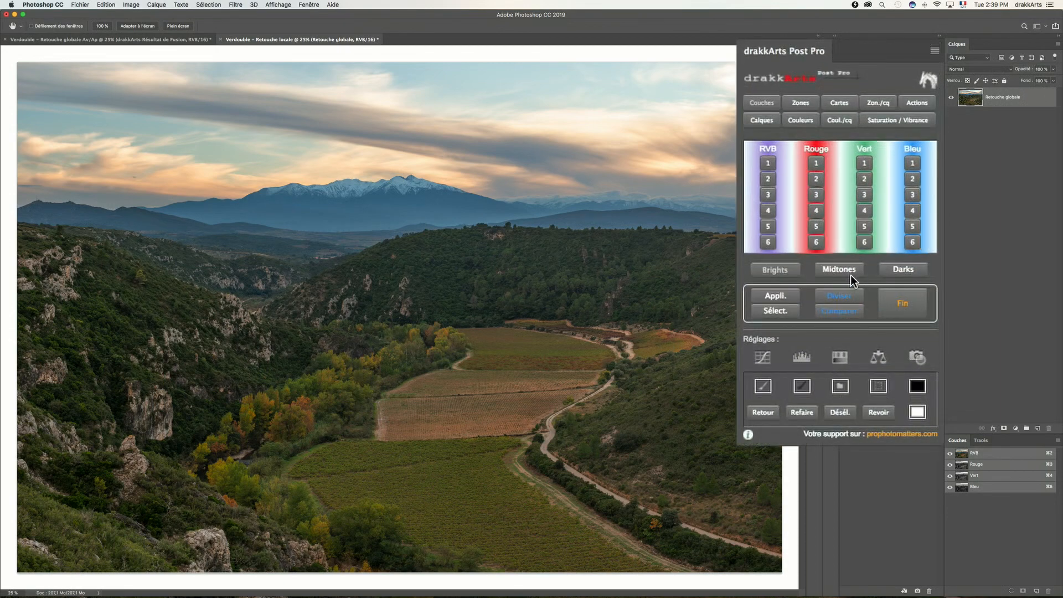
Create a Curves adjustment layer masked with the red channel's Midtones 1 luminosity mask and finish the mask process.
left_click(850, 270)
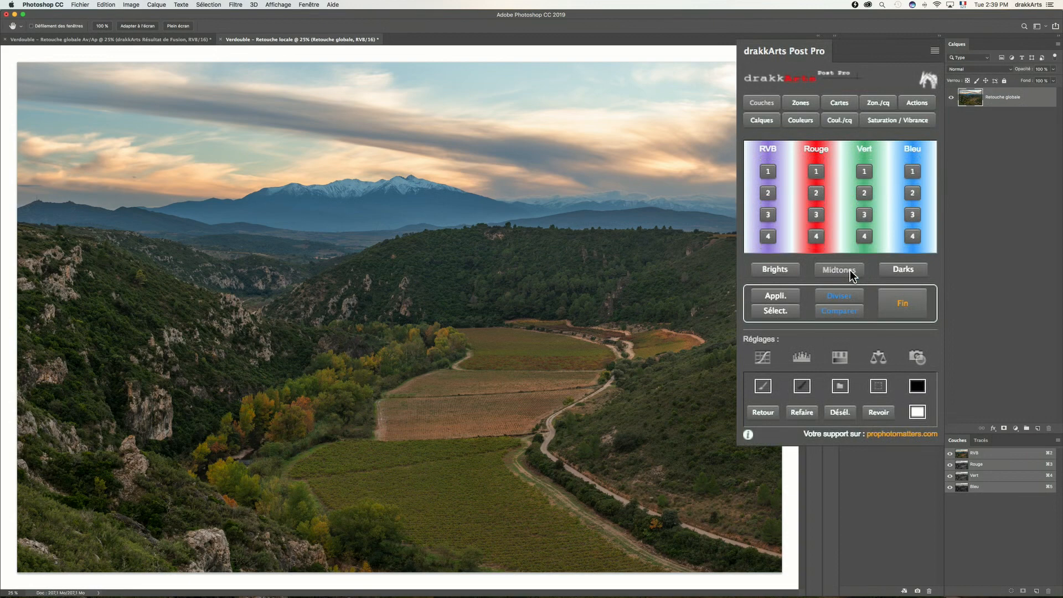
left_click(819, 172)
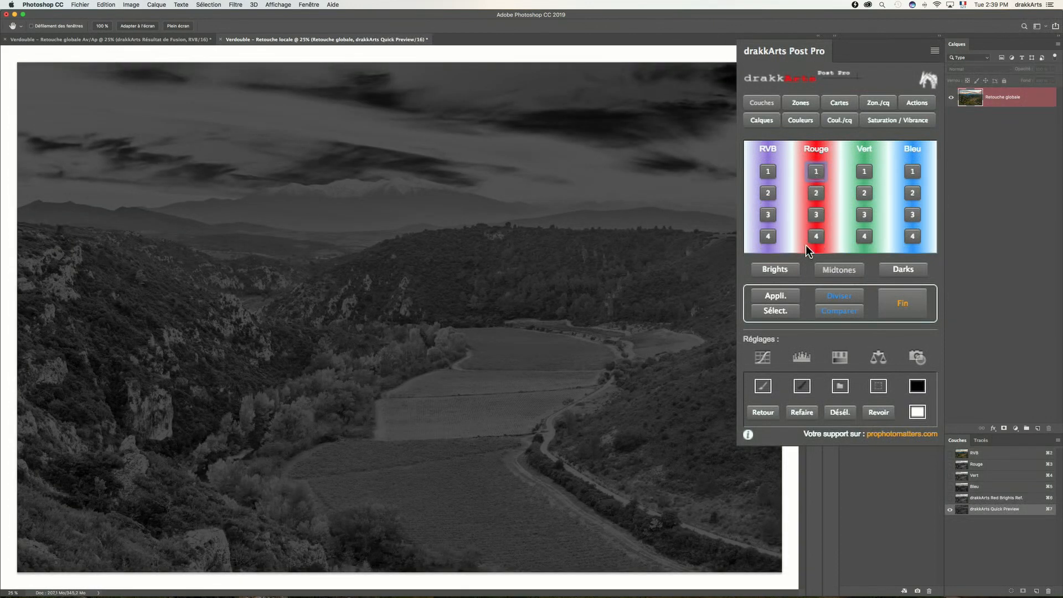
left_click(767, 360)
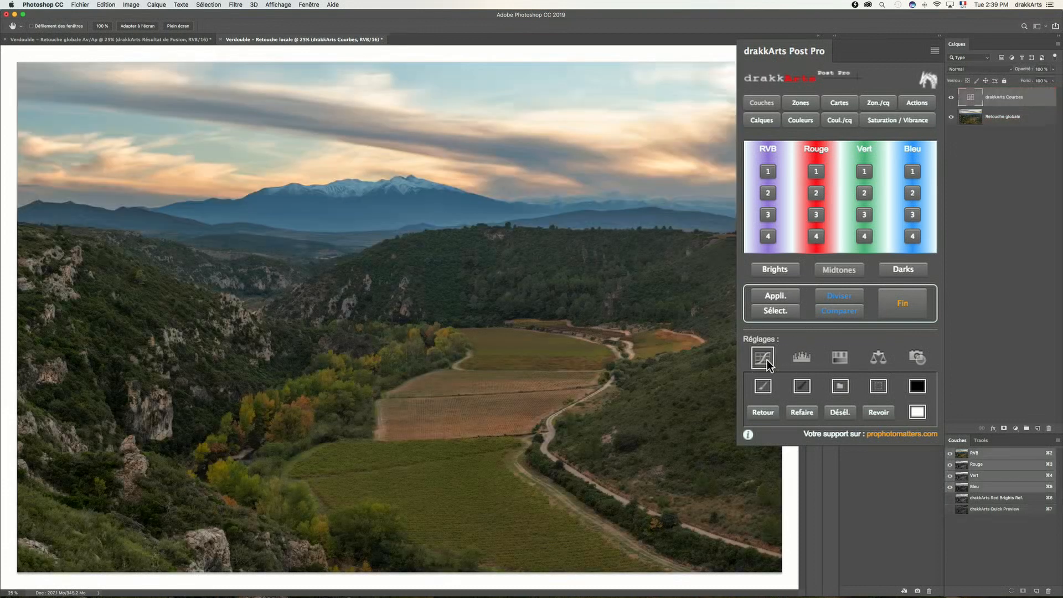
left_click(774, 298)
left_click(905, 308)
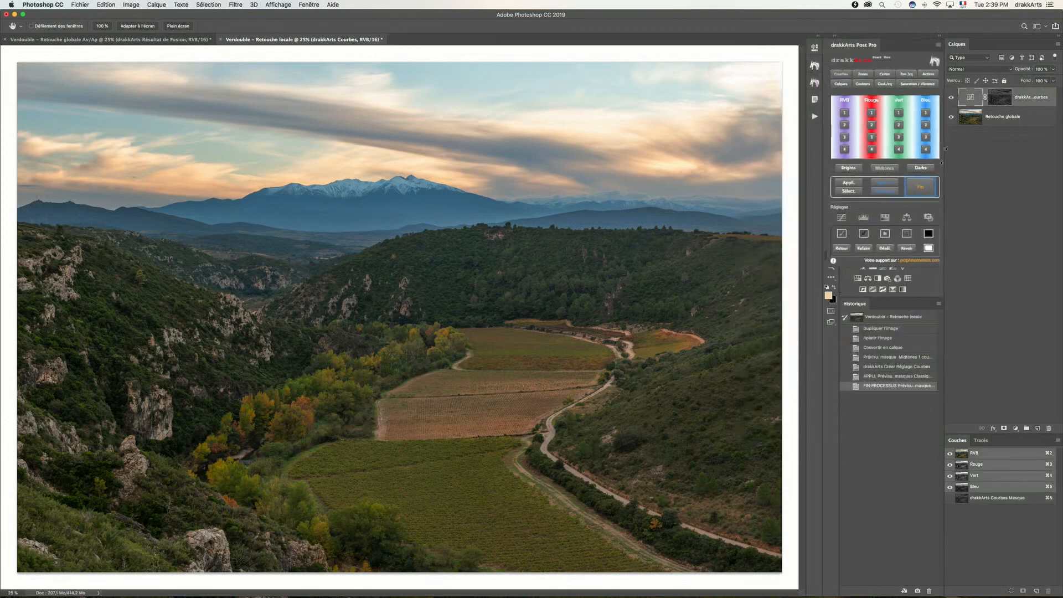
Increase contrast in the Curves layer by moving the black point inward and the white point to about input 195, and compare before and after.
left_click(967, 100)
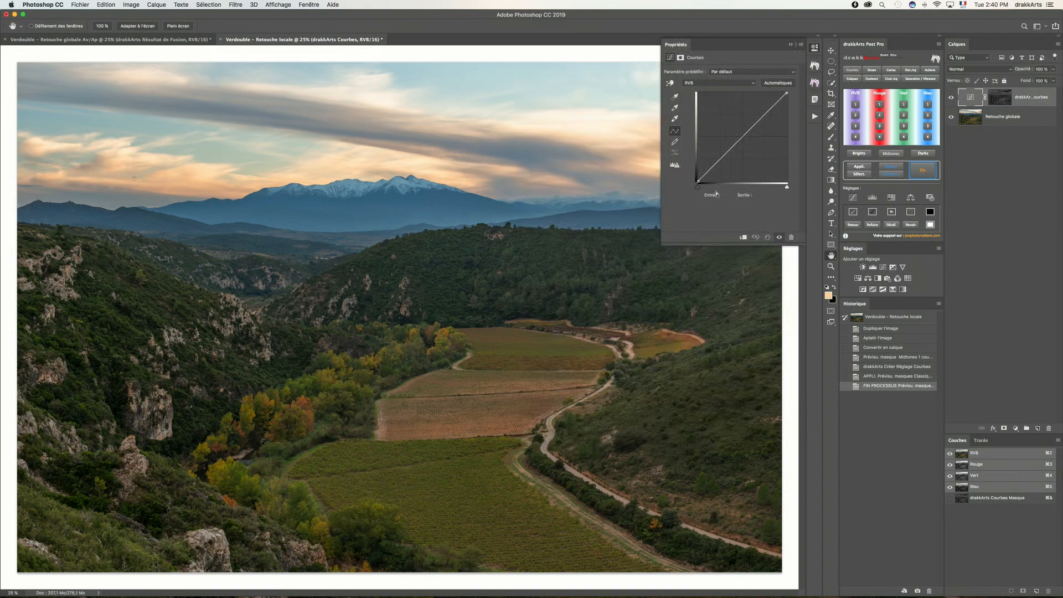
left_click_drag(698, 187, 720, 187)
left_click_drag(786, 188, 765, 187)
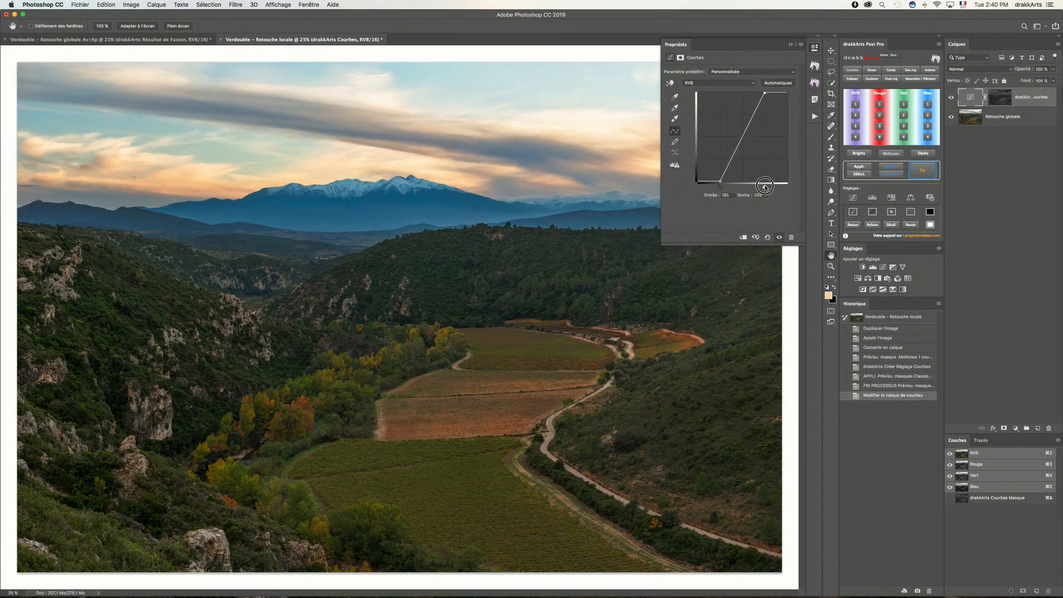
left_click(815, 50)
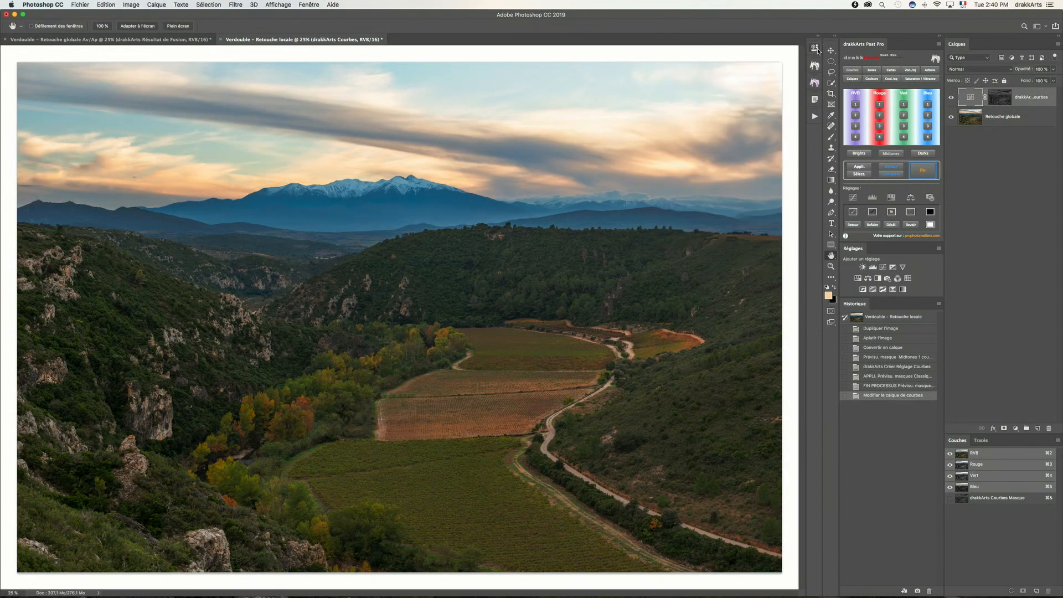
left_click(952, 97)
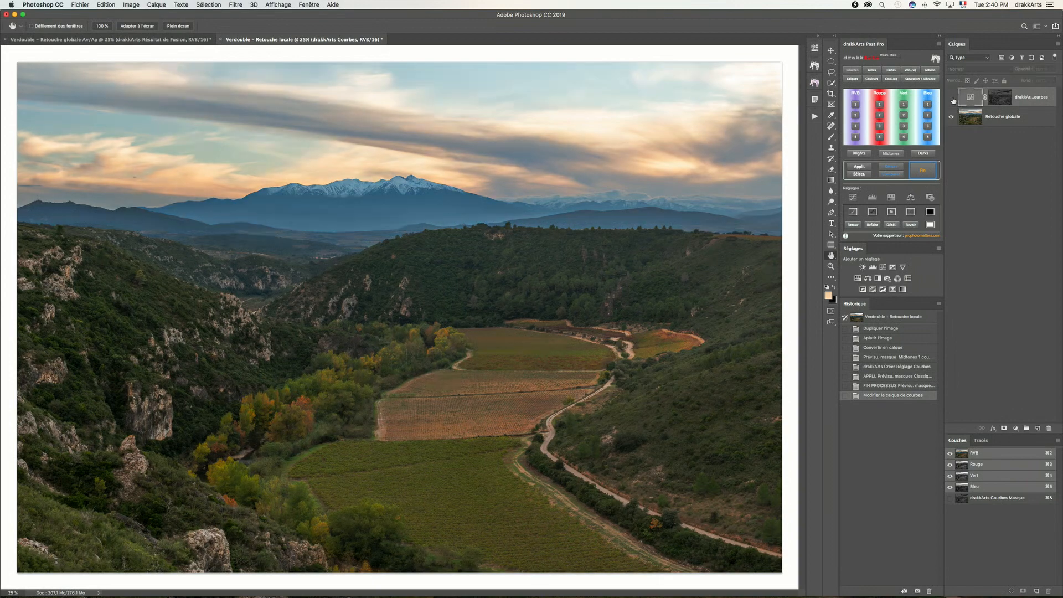
left_click(952, 98)
left_click(952, 98)
left_click(952, 98)
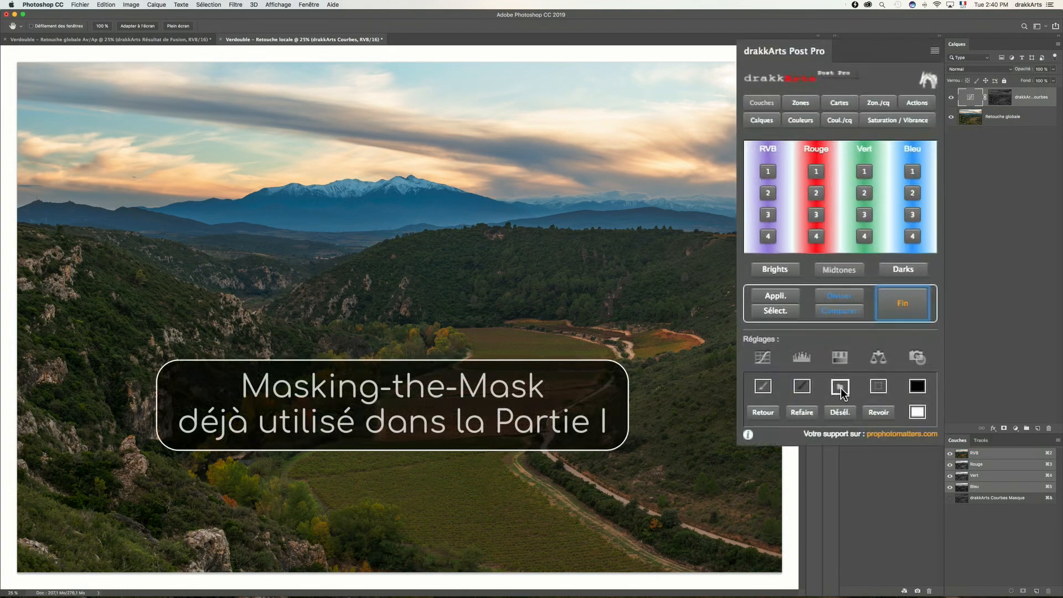
Put the Curves layer in a black-masked reveal group and paint its mask white over the landscape below the sky.
left_click(841, 387)
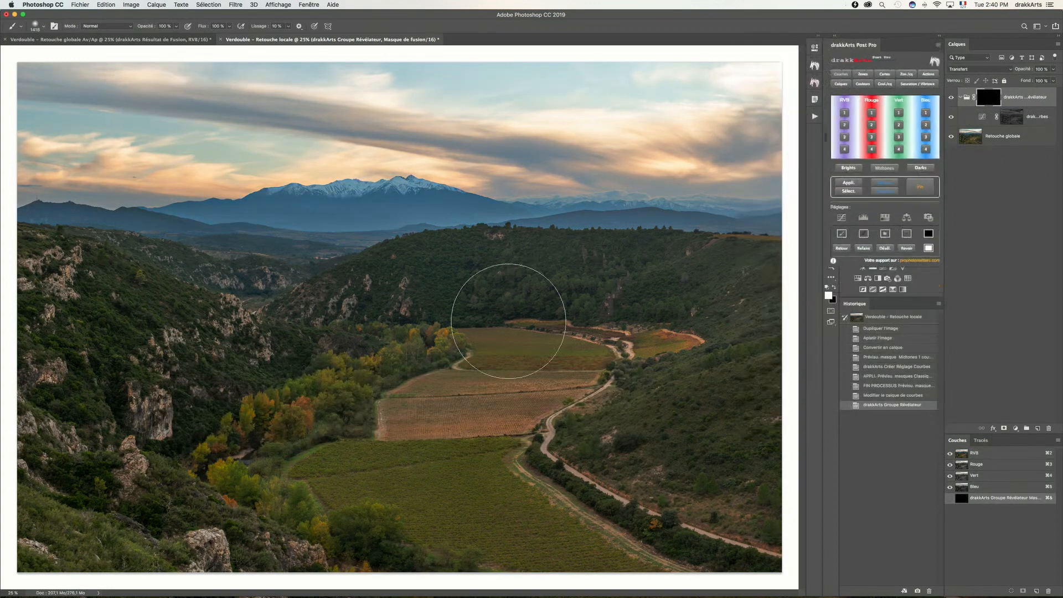
left_click_drag(370, 315, 396, 302)
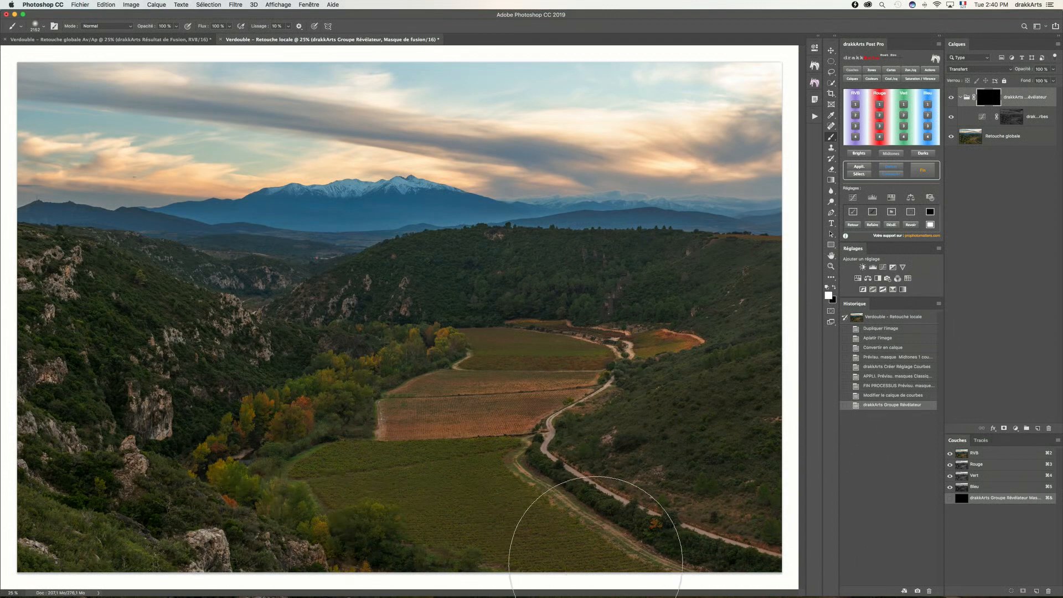
left_click_drag(726, 562, 773, 555)
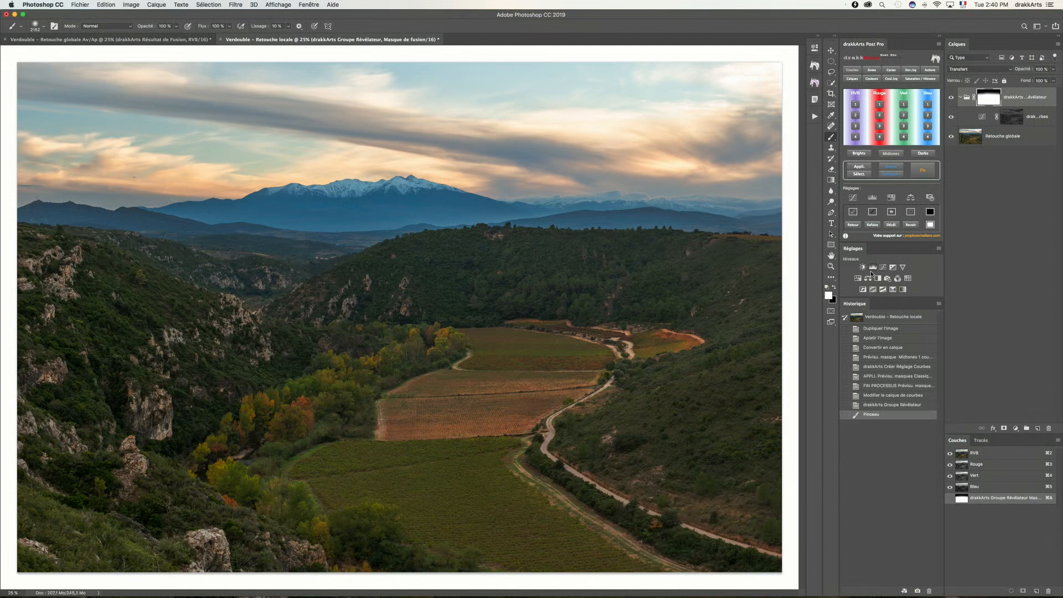
left_click(832, 255)
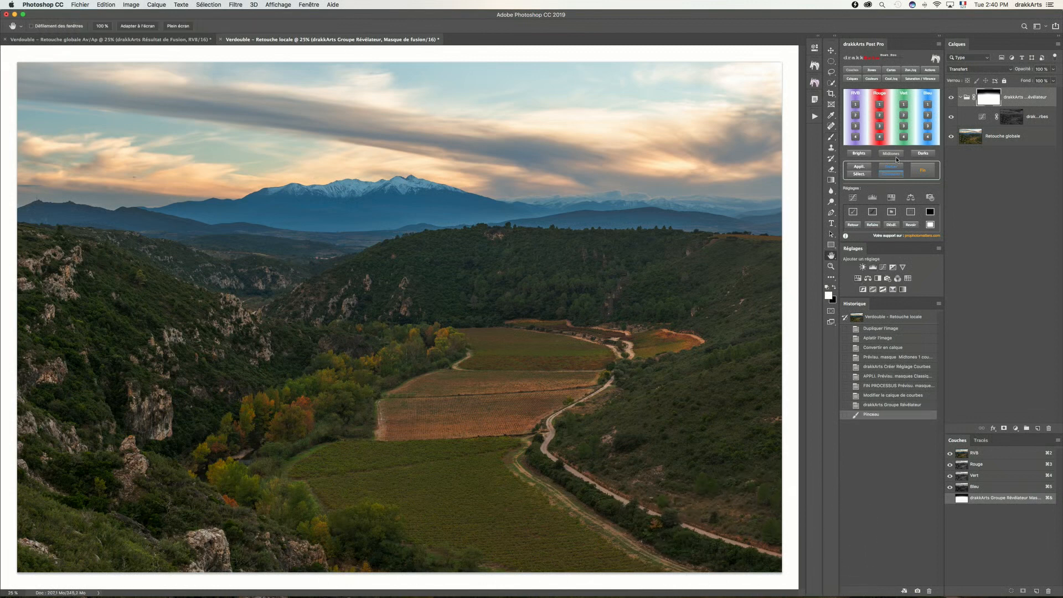
Apply the group mask to the Curves layer with the APPLI. Masque de Groupe action and compare before and after.
left_click(928, 71)
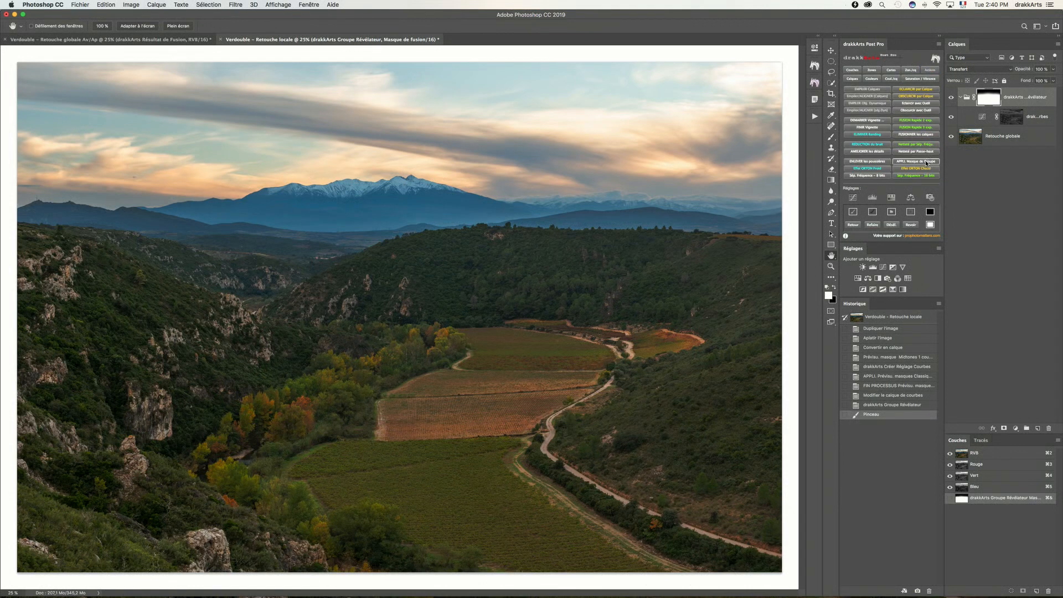
left_click(926, 162)
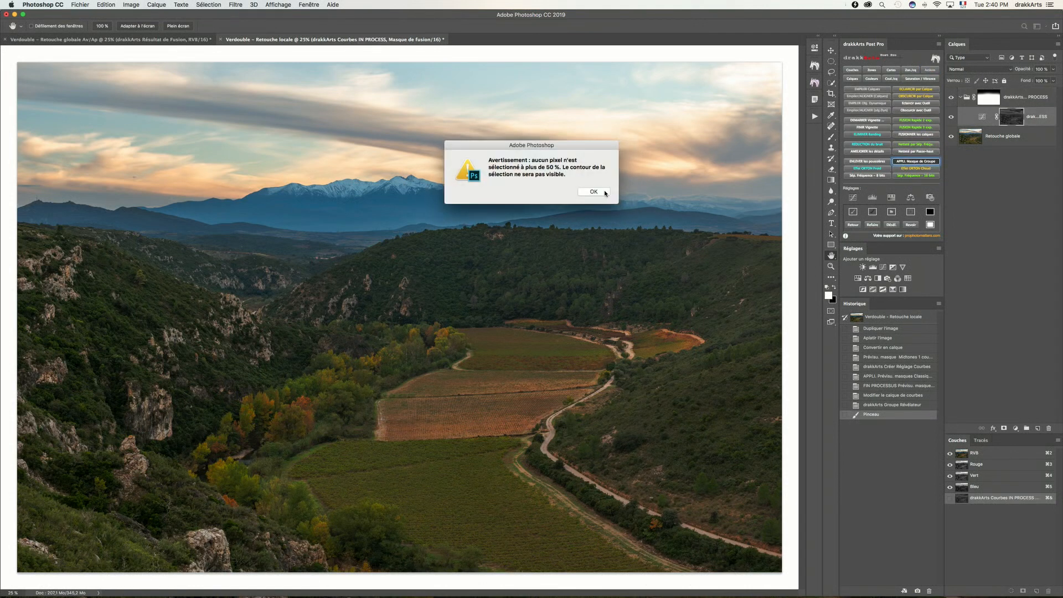
left_click(606, 192)
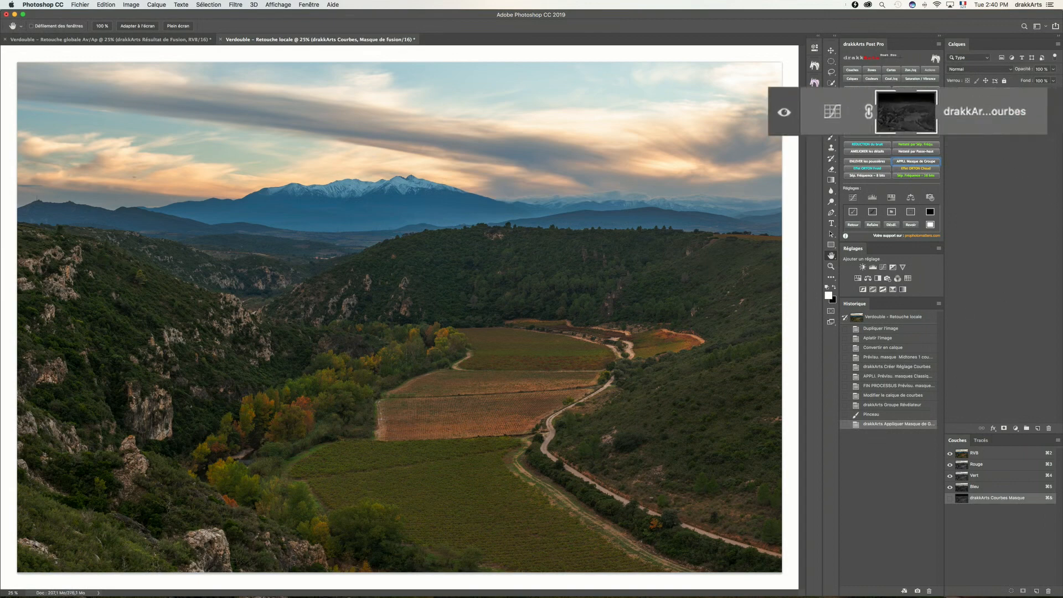
left_click(952, 97)
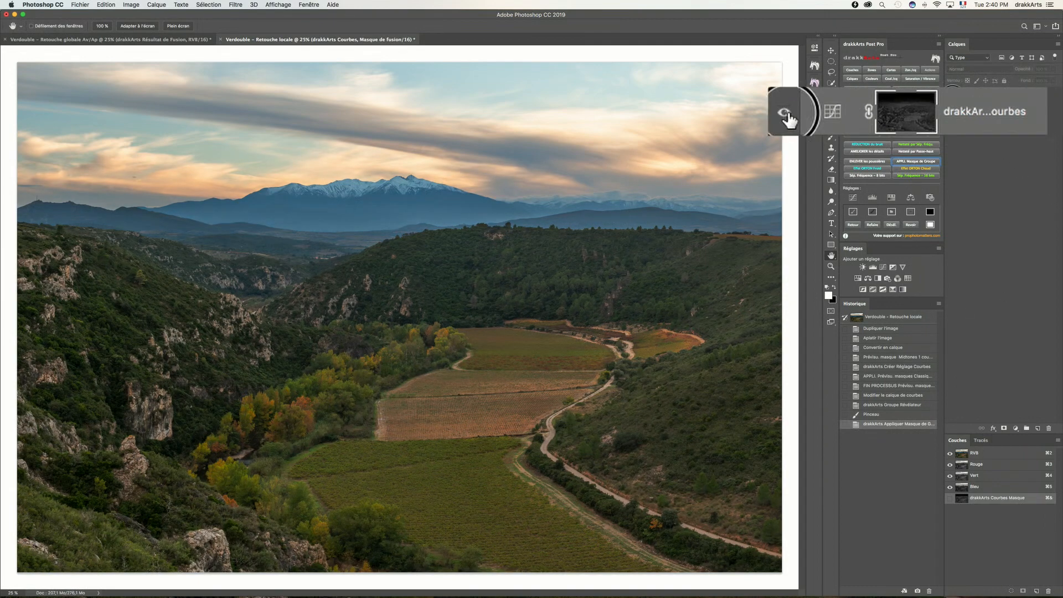
left_click(952, 98)
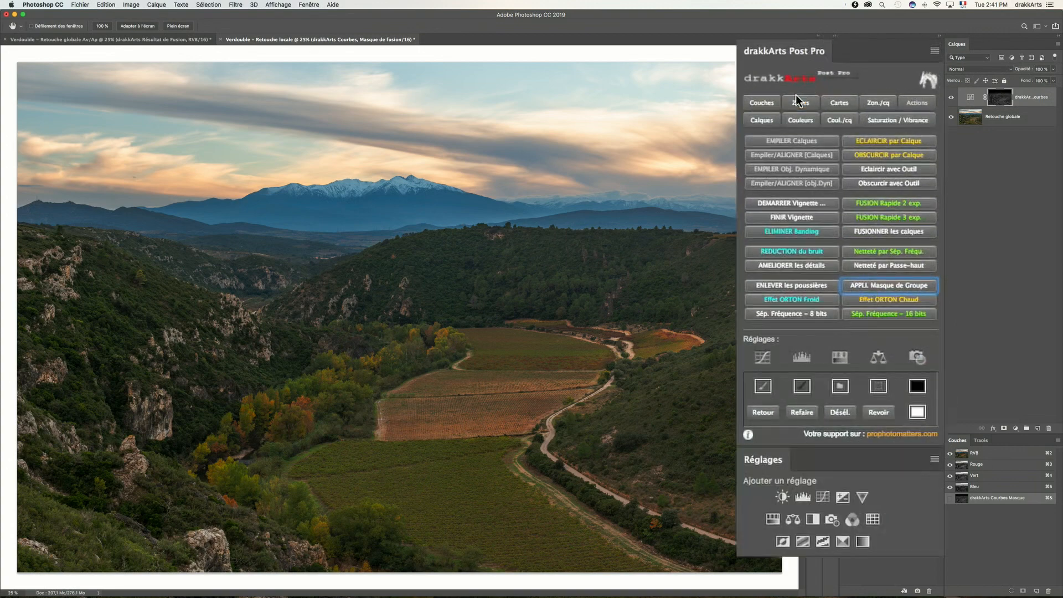
Add a Brightness/Contrast adjustment layer masked with the blue channel's Zone 1 mask and finish the mask process.
left_click(798, 104)
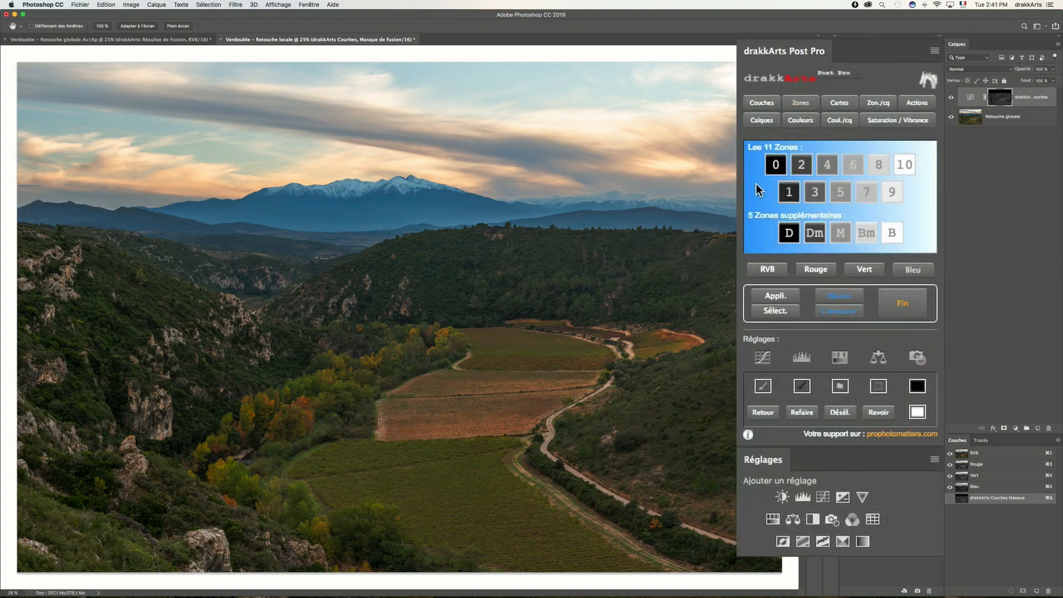
left_click(788, 193)
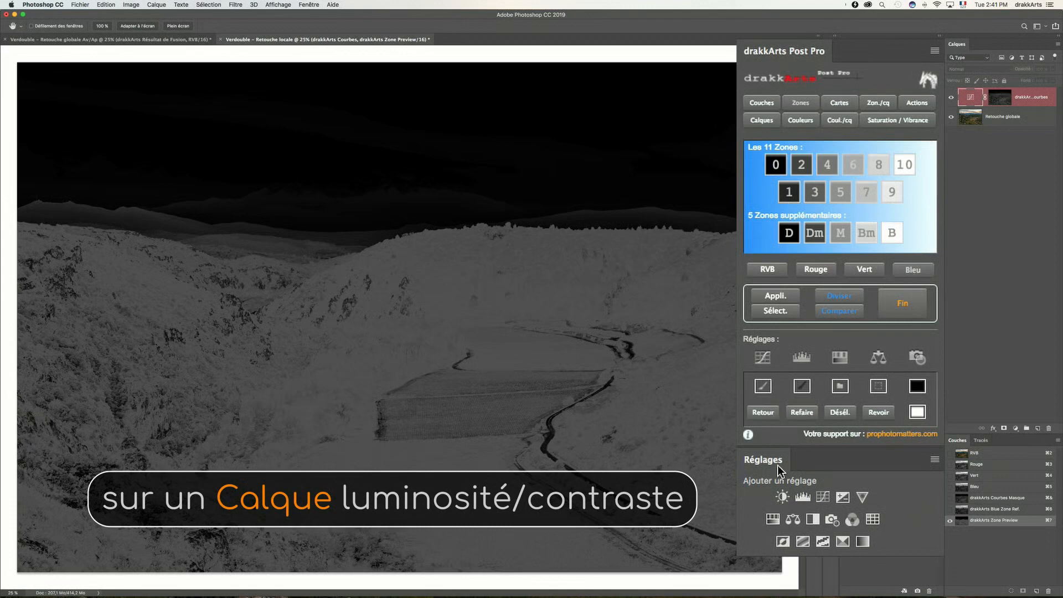
left_click(780, 497)
left_click(776, 296)
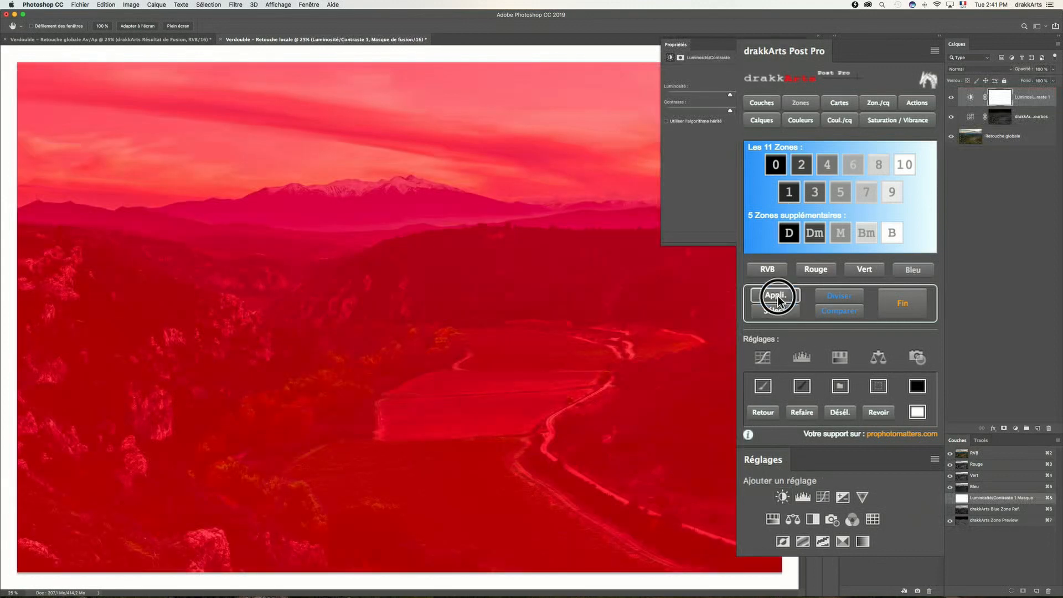
left_click(894, 306)
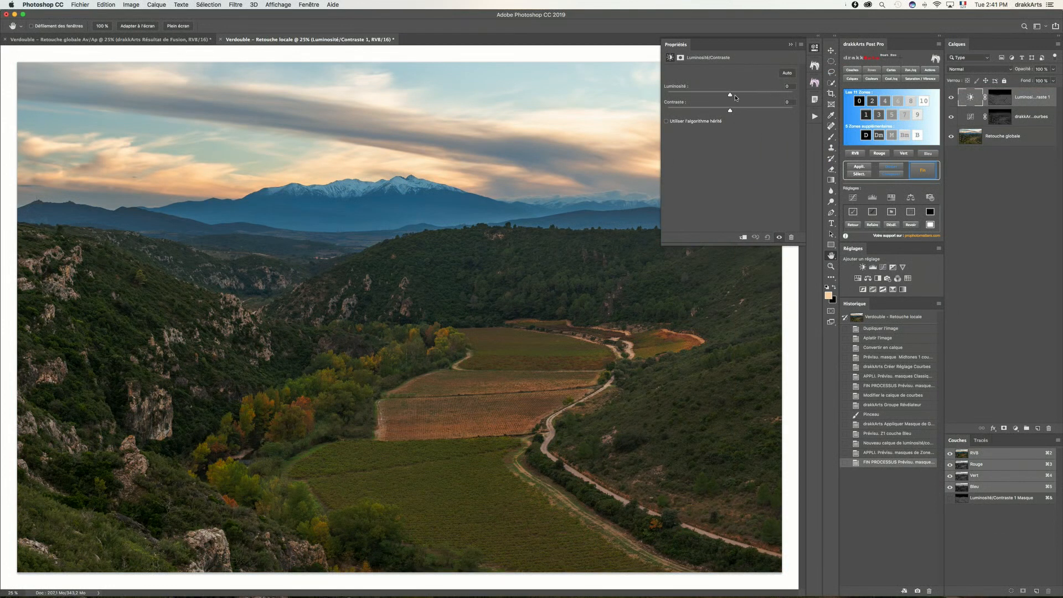
Raise the Brightness/Contrast layer's brightness to about 95 and inspect its blue-channel Zone 1 mask at full view.
left_click_drag(732, 97, 772, 96)
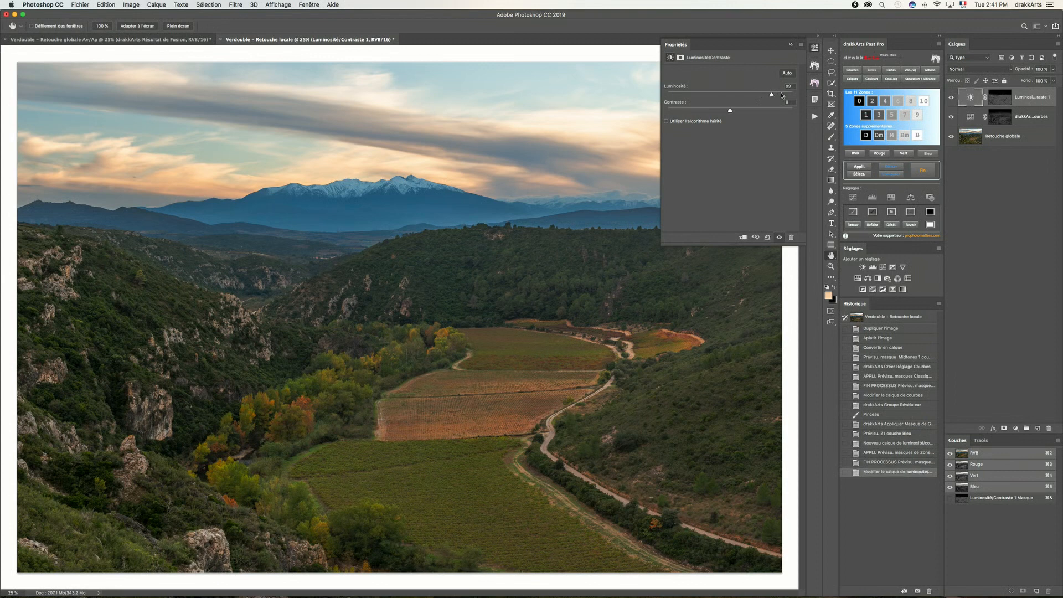
left_click(816, 50)
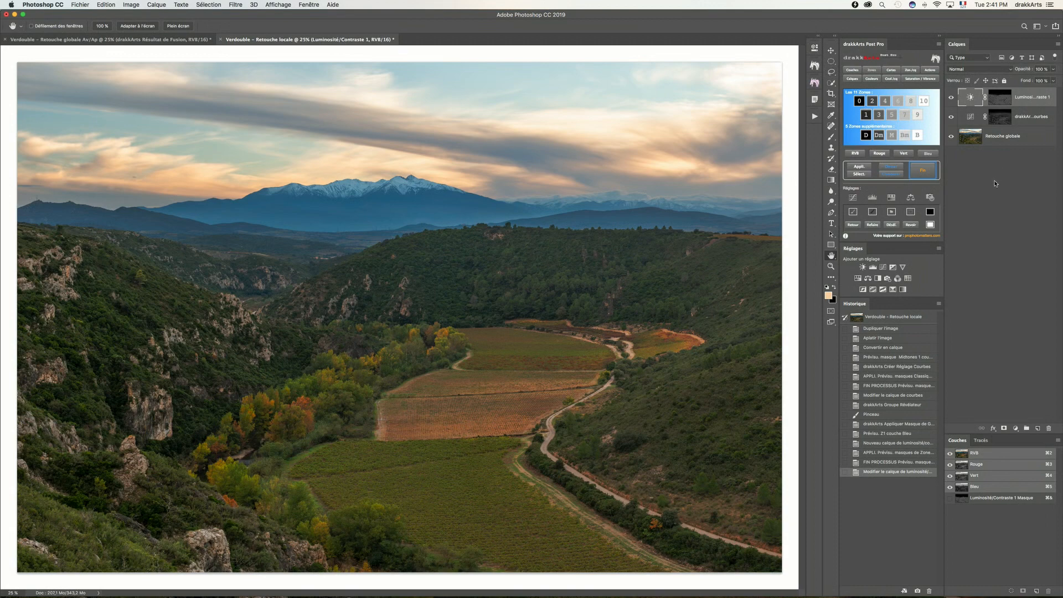
left_click(1006, 100, "alt")
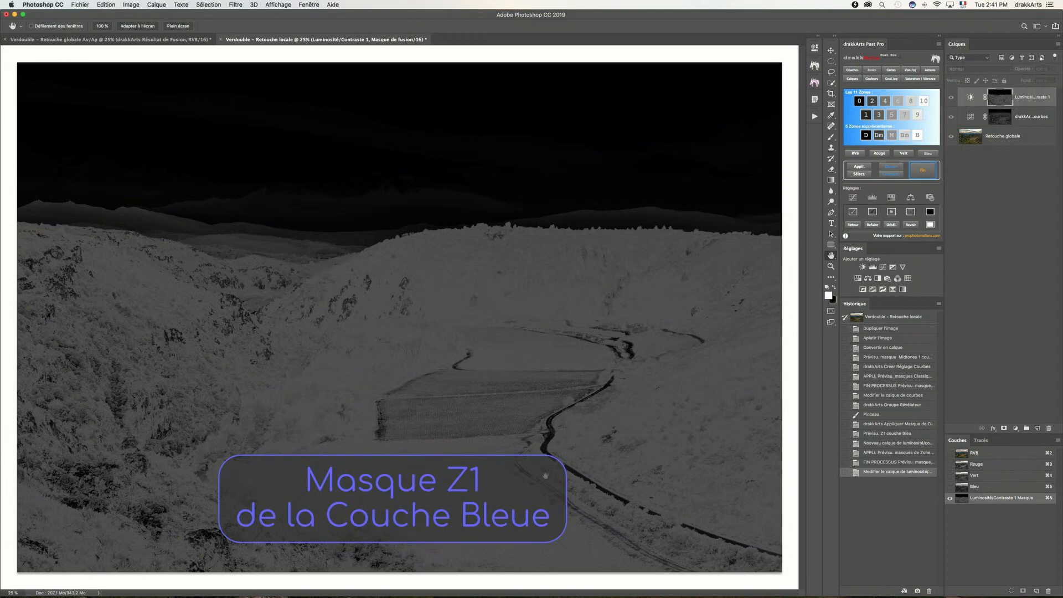
left_click(964, 100)
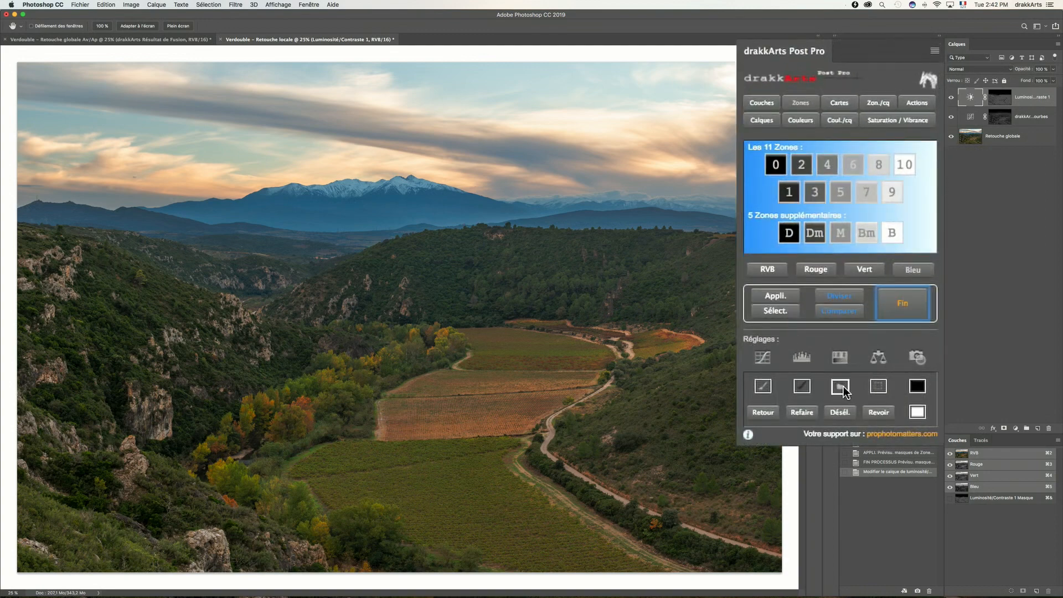
Put the Brightness/Contrast layer in a black-masked reveal group and paint its mask white over the left hillside, valley fields and foreground.
left_click(843, 389)
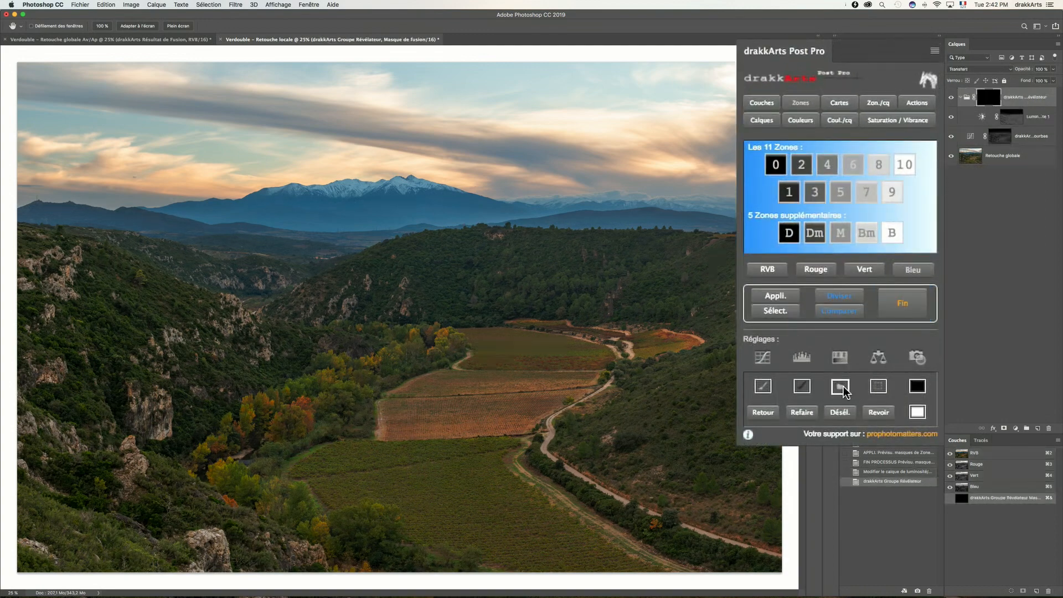
left_click(773, 389)
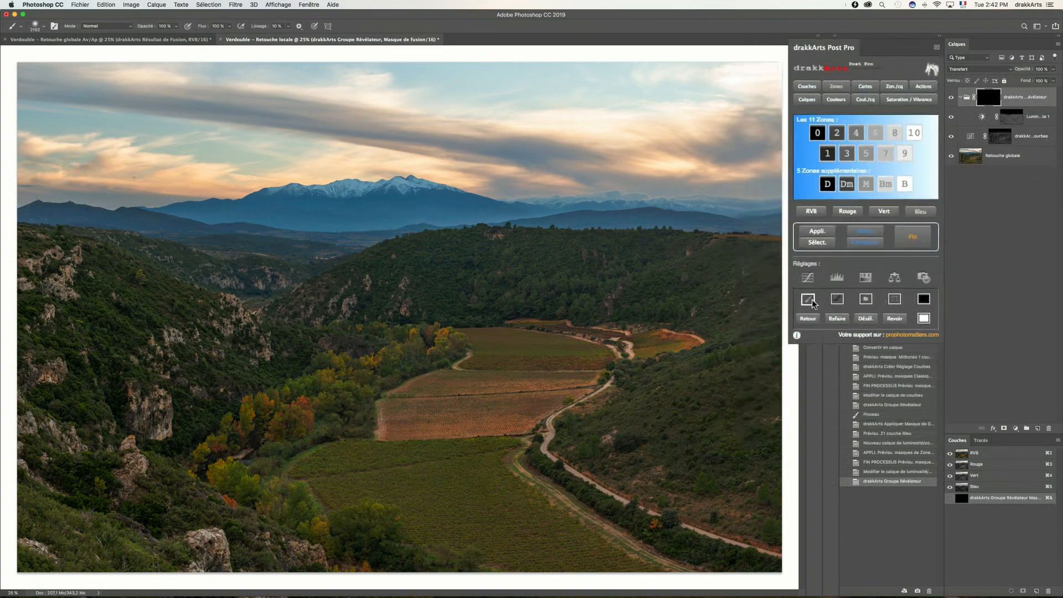
mouse_move(399, 303)
left_mouse_down()
mouse_move(340, 302)
mouse_move(363, 303)
left_mouse_up()
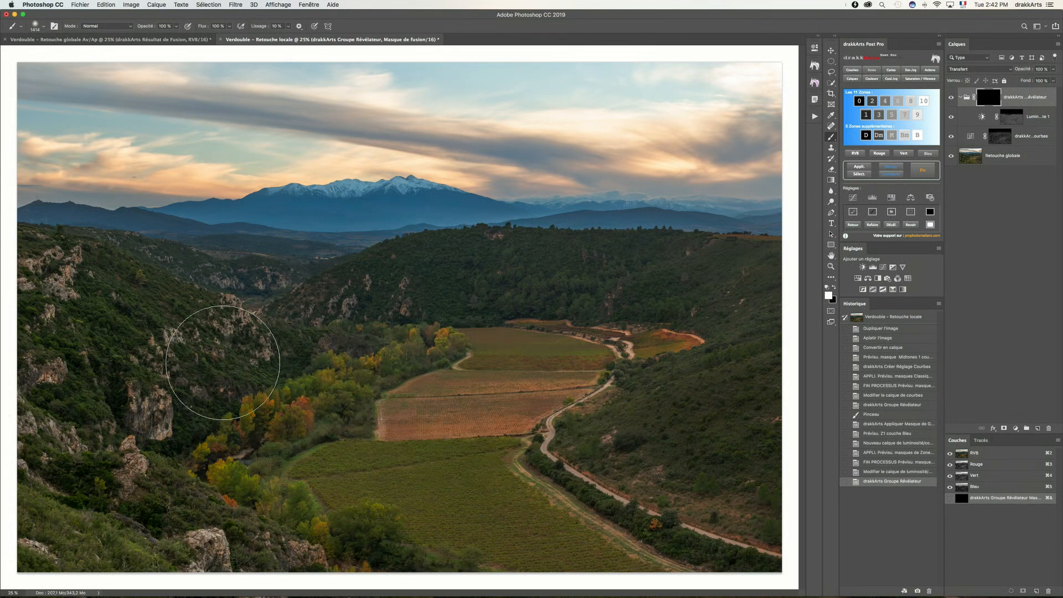
mouse_move(50, 313)
left_mouse_down()
mouse_move(39, 441)
mouse_move(72, 532)
mouse_move(155, 590)
left_mouse_up()
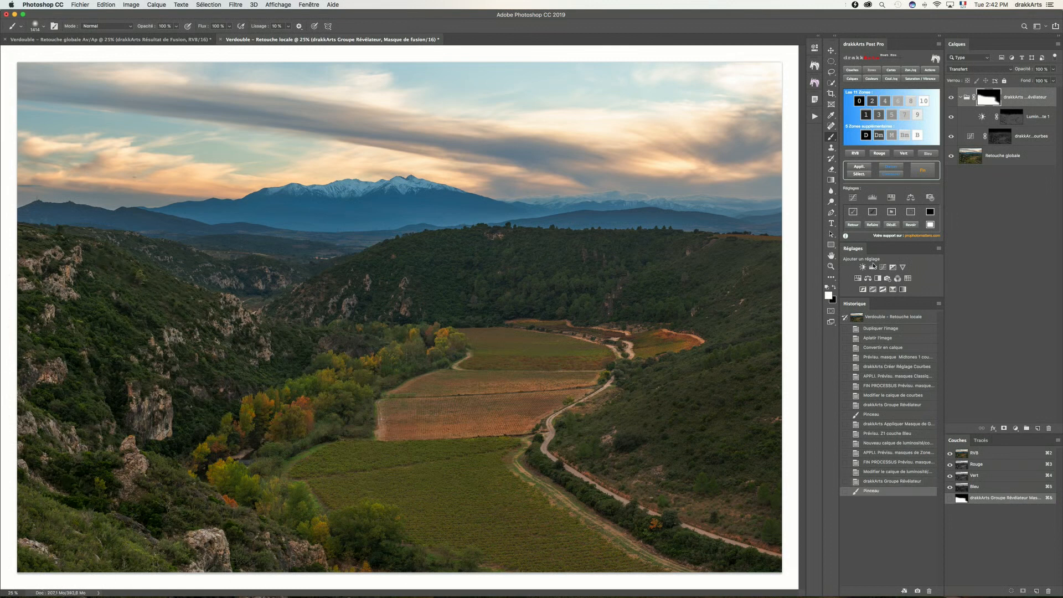
left_click(832, 256)
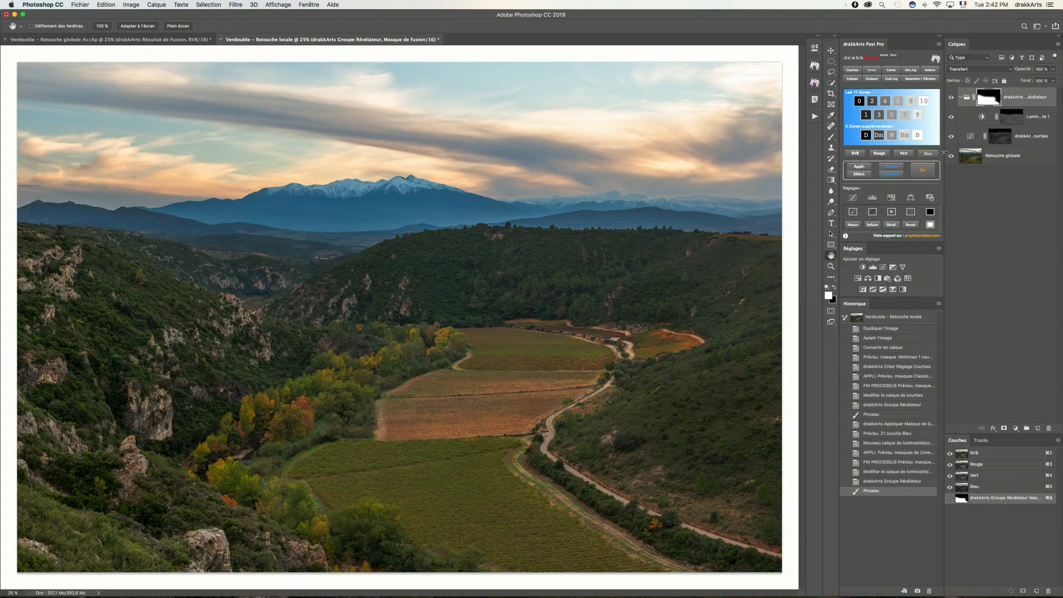
Apply the group mask to the Brightness/Contrast layer with APPLI. Masque de Groupe, inspect the combined mask and compare before and after.
left_click(930, 70)
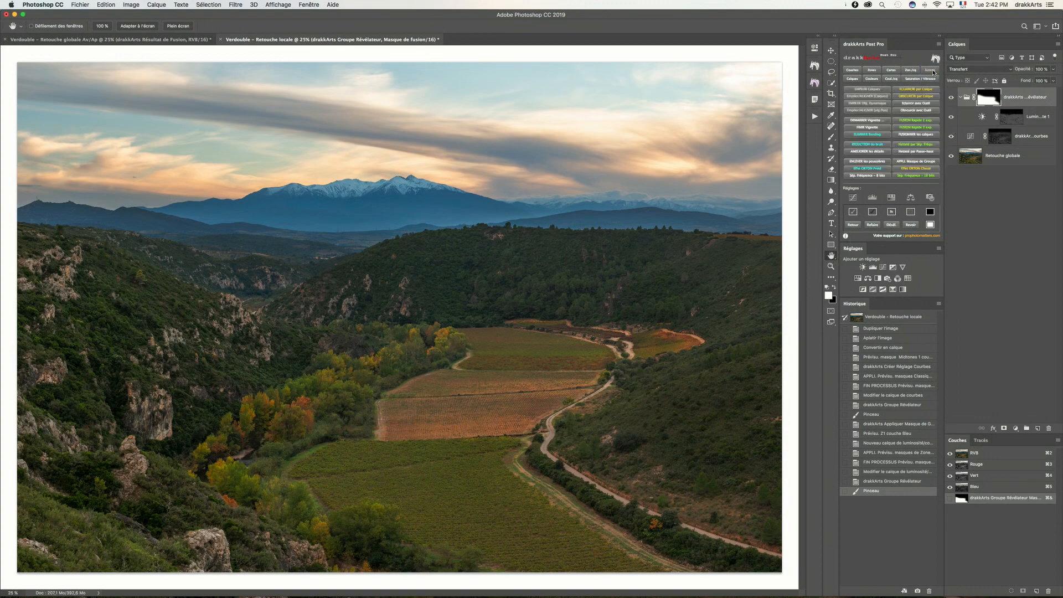
left_click(921, 161)
left_click(604, 191)
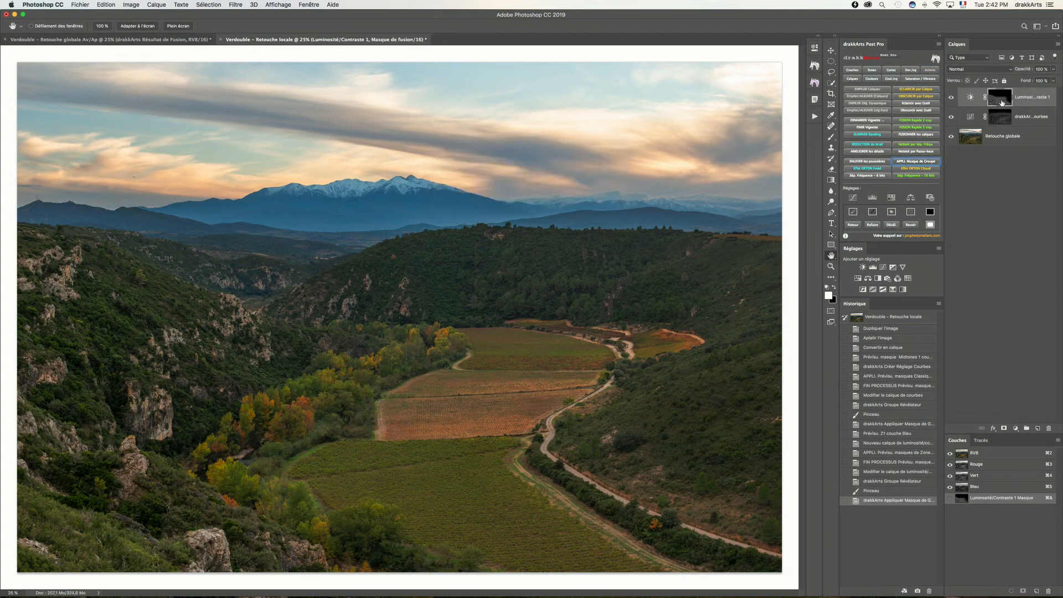
left_click(1001, 103, "alt")
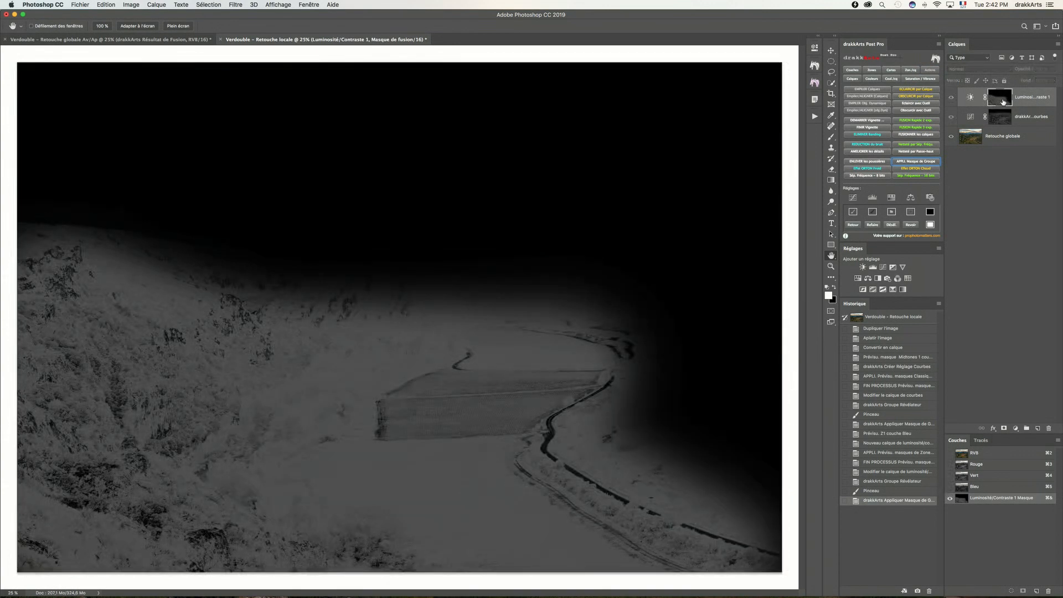
left_click(970, 99)
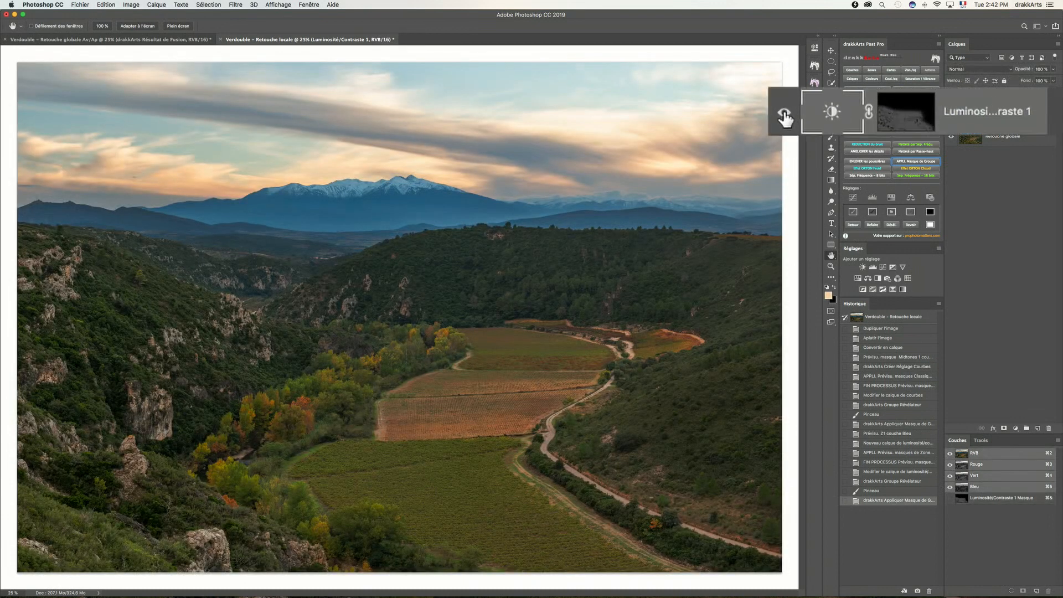
left_click(951, 102)
left_click(952, 99)
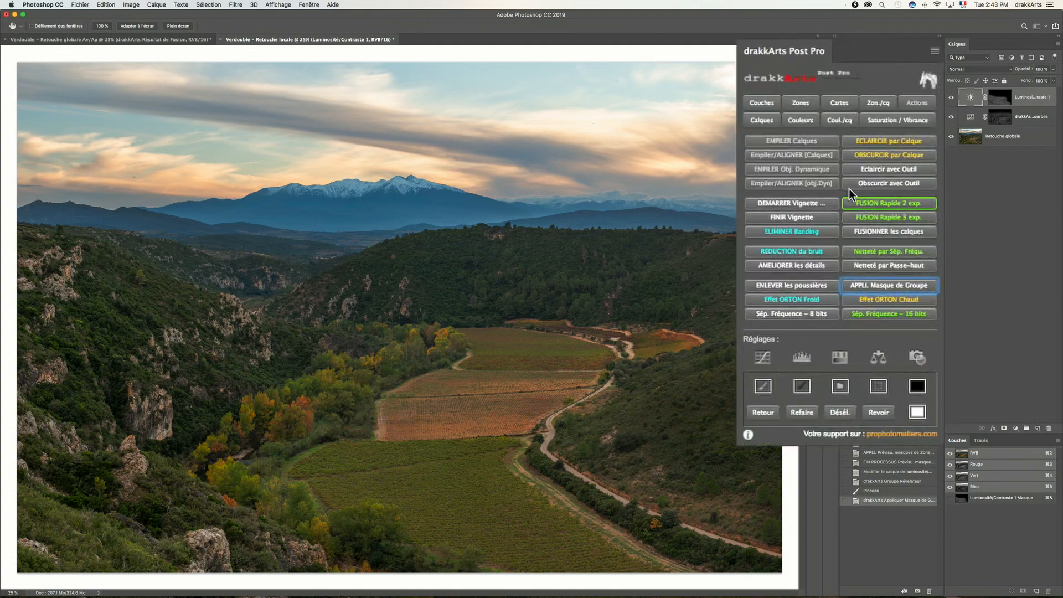
Create a custom colour mask from the orange tone sampled in the clouds right of the mountain and expand it with Etendre plus.
left_click(807, 122)
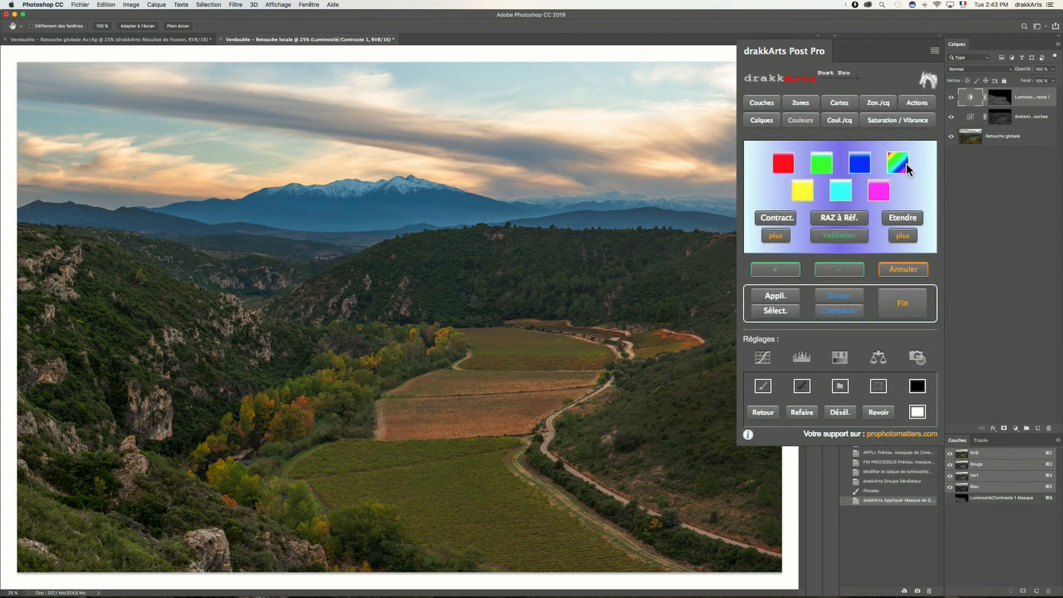
left_click(898, 162)
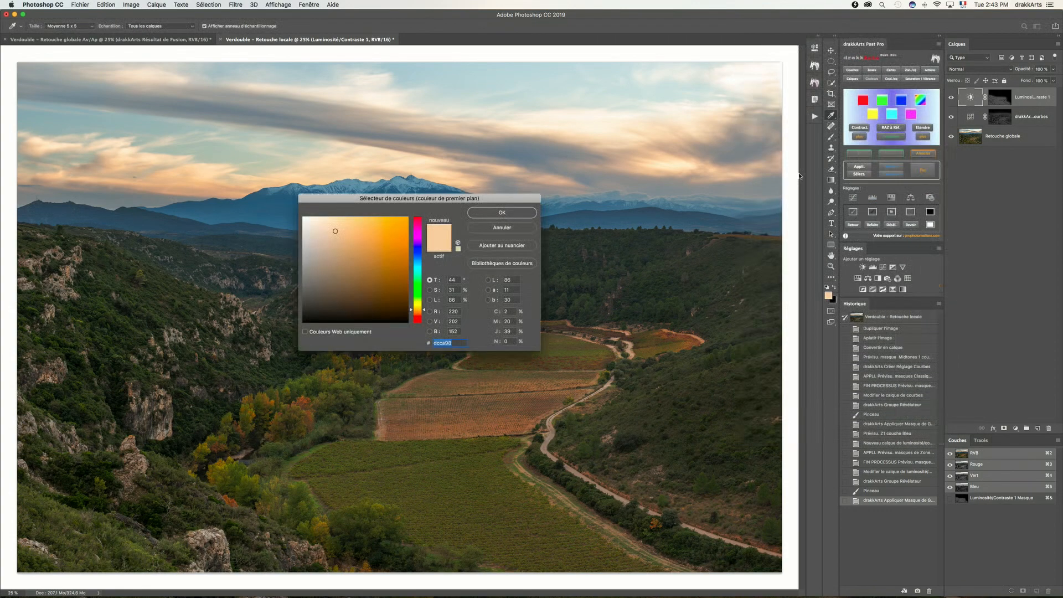
left_click(663, 155)
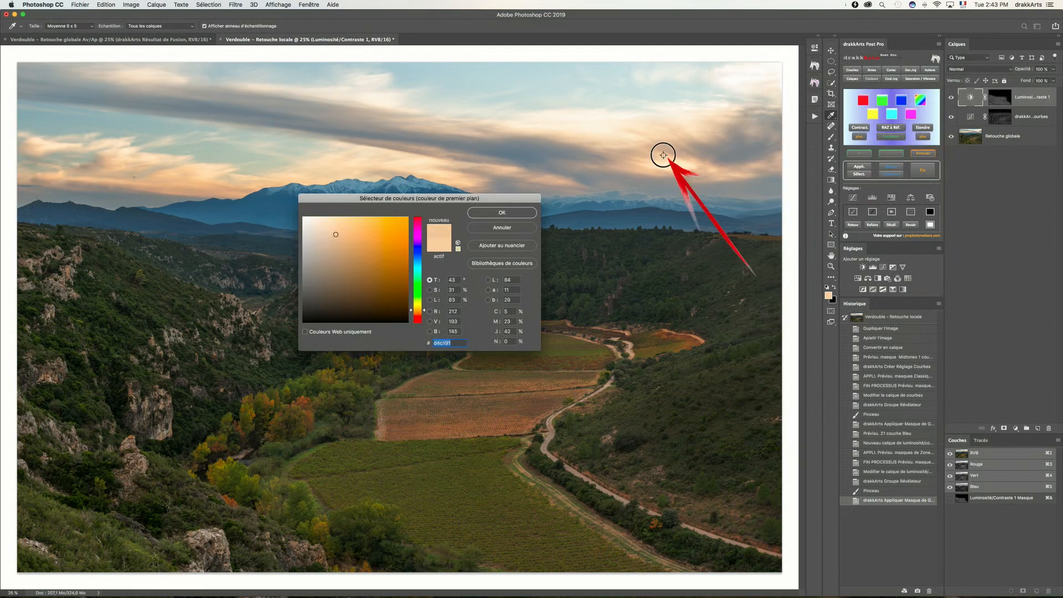
left_click(505, 214)
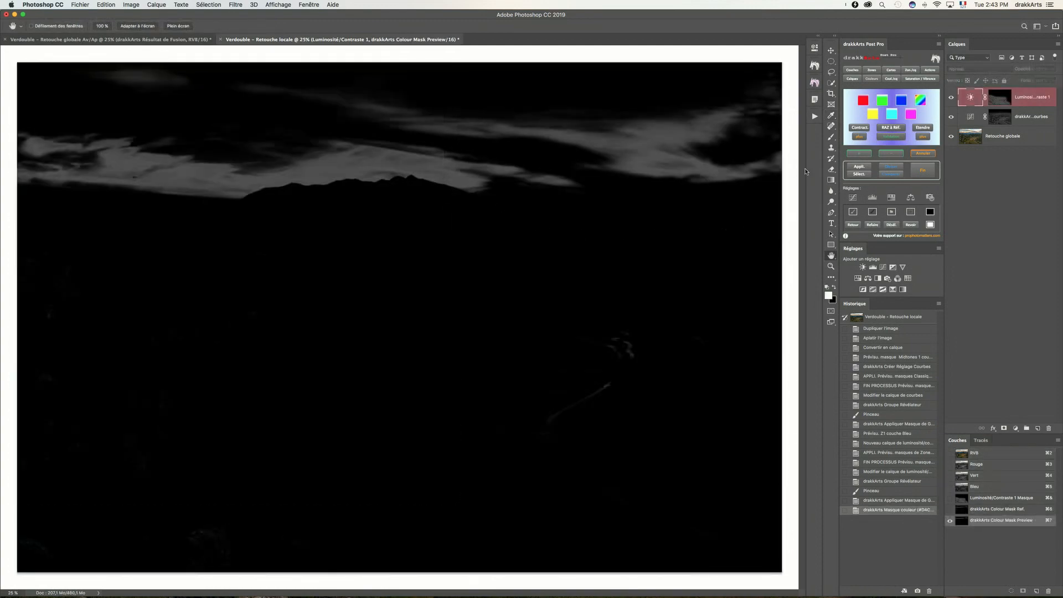
left_click(909, 236)
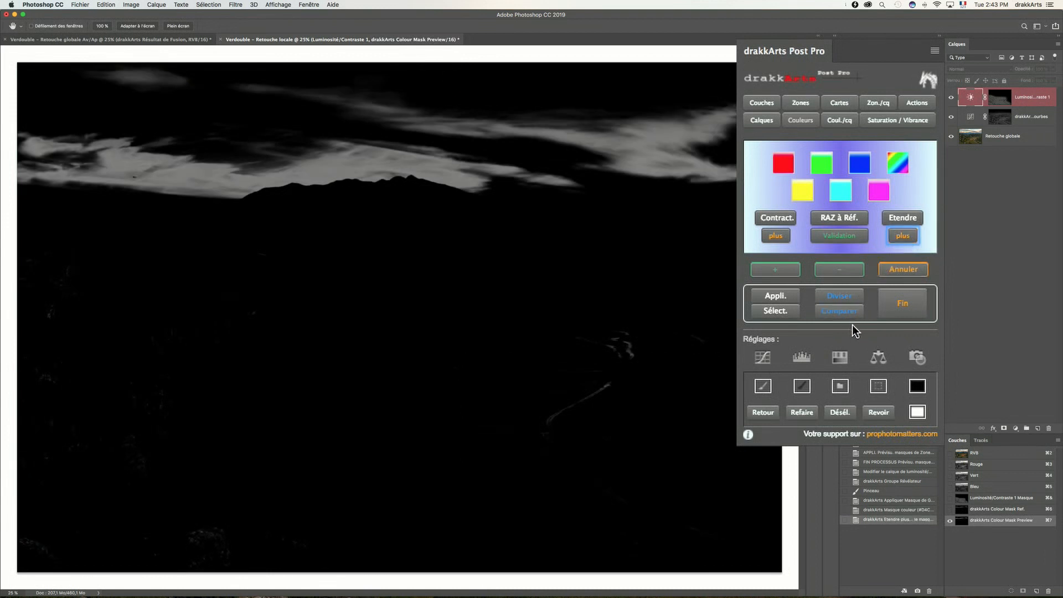
Add a Color Balance adjustment layer, apply the cloud colour mask to it and finish the mask process.
left_click(879, 359)
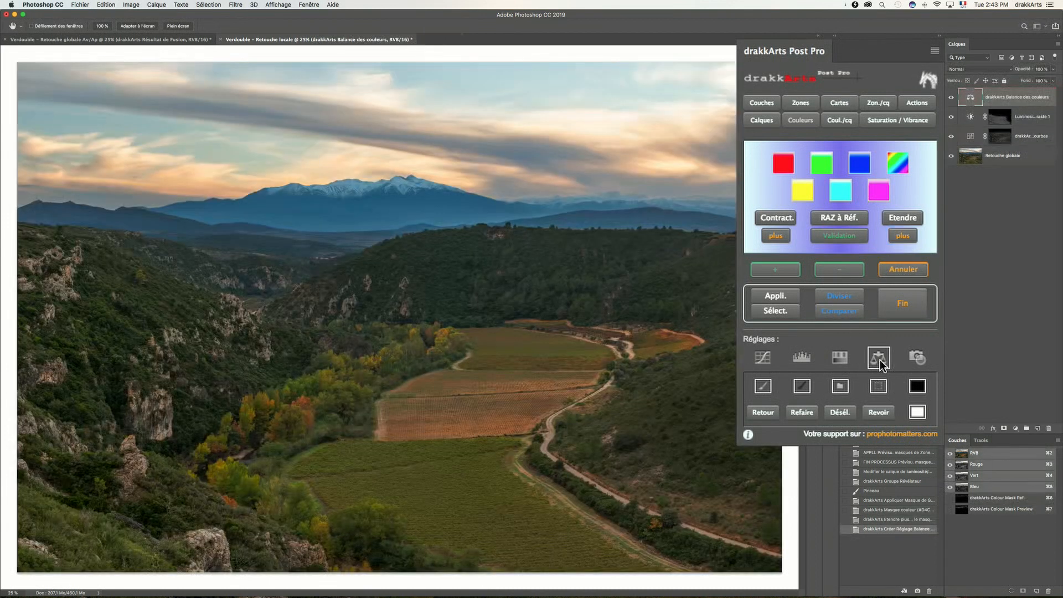
left_click(779, 297)
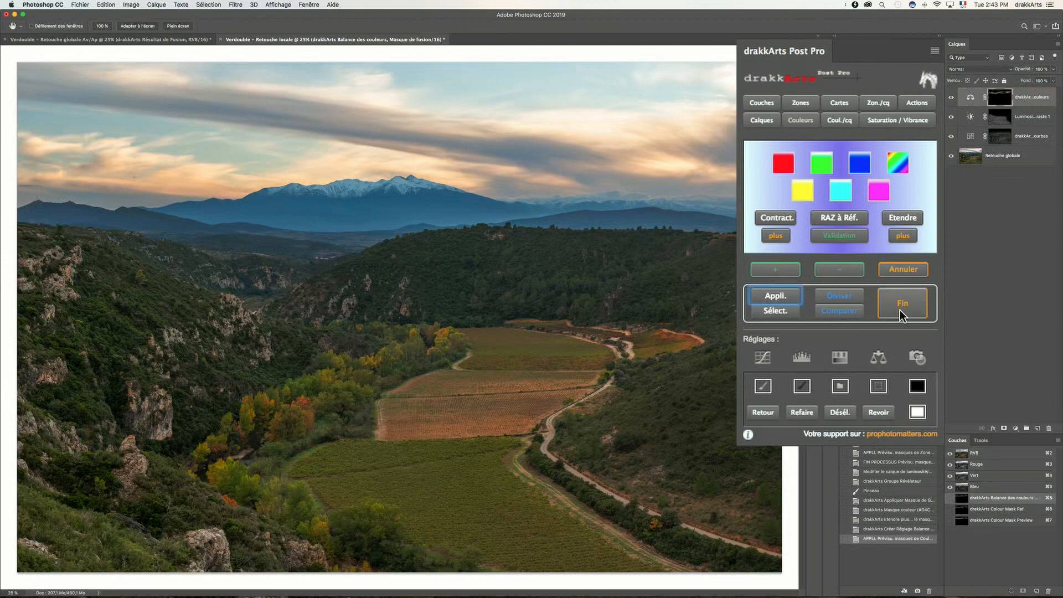
left_click(904, 305)
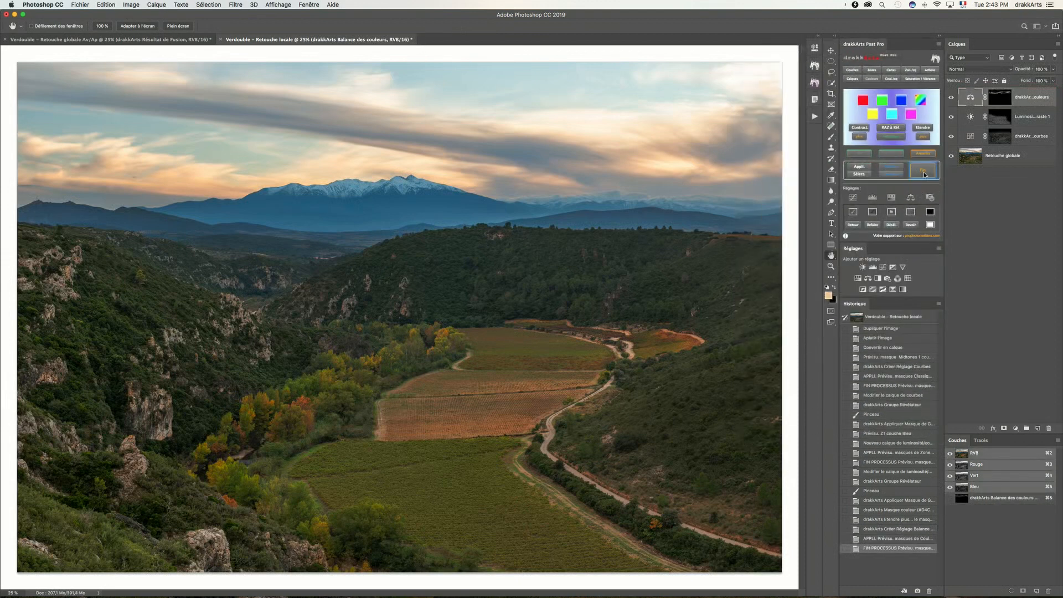
Warm the midtones in the Color Balance layer by setting Cyan–Red to about +35 and Yellow–Blue to -44.
double_click(972, 99)
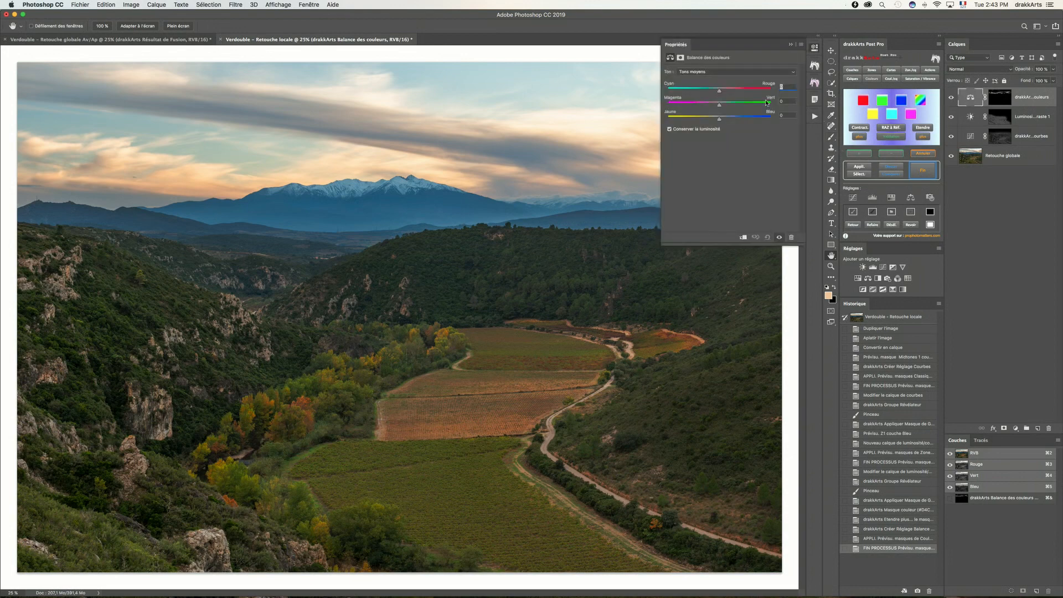
left_click_drag(686, 47, 477, 186)
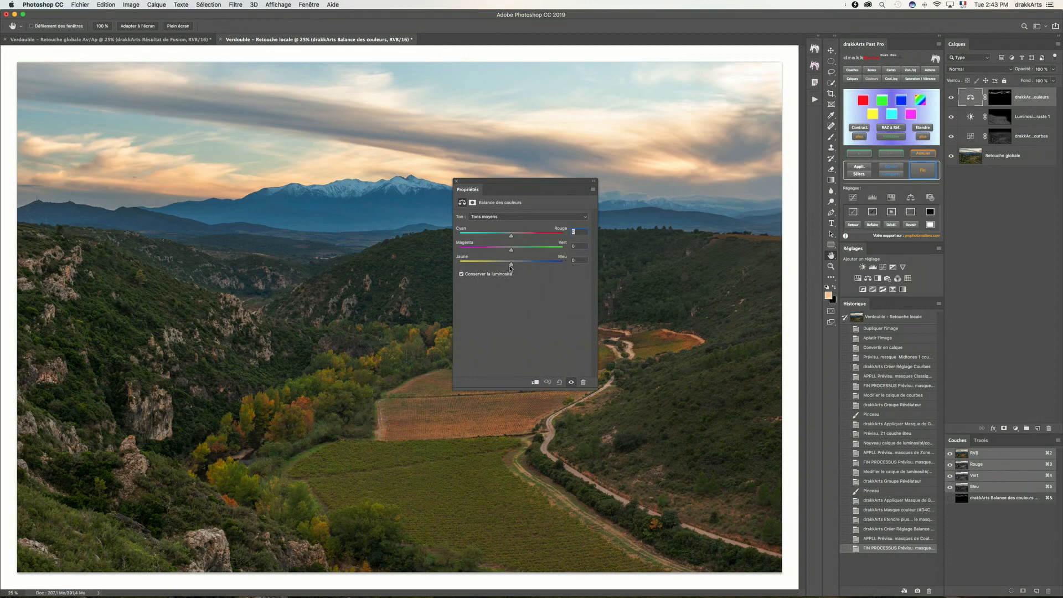
left_click_drag(511, 237, 489, 267)
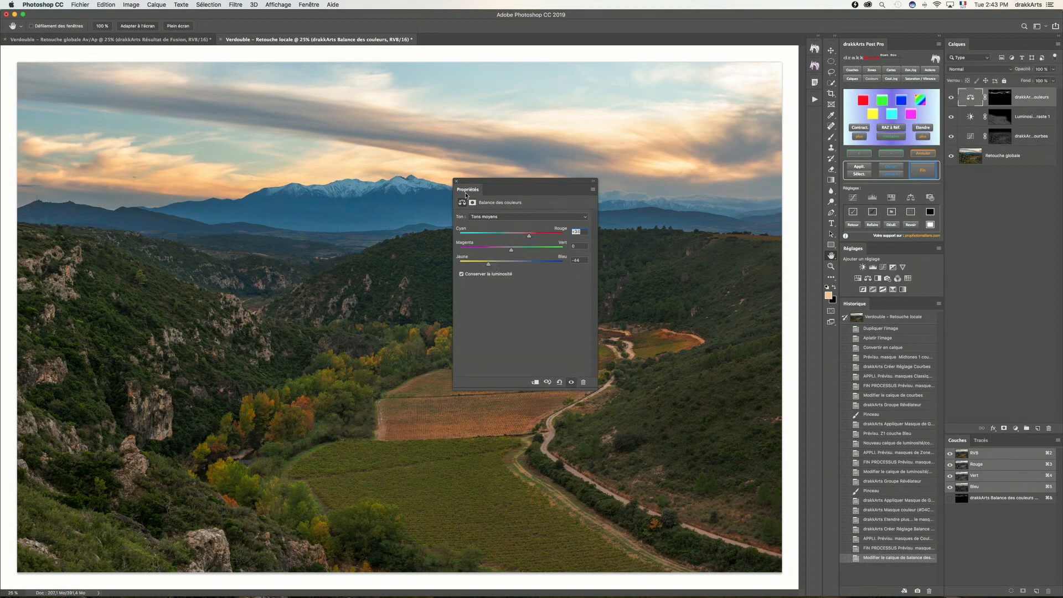
left_click_drag(466, 195, 818, 41)
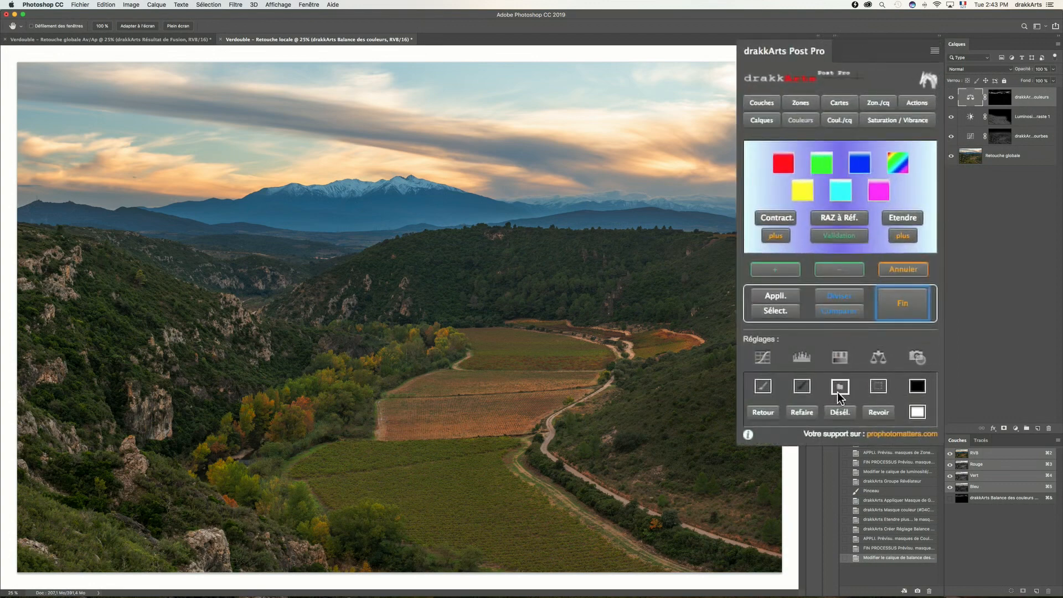
Put the Color Balance layer in a black-masked reveal group and paint its mask white over the clouds in the right half of the sky.
left_click(841, 386)
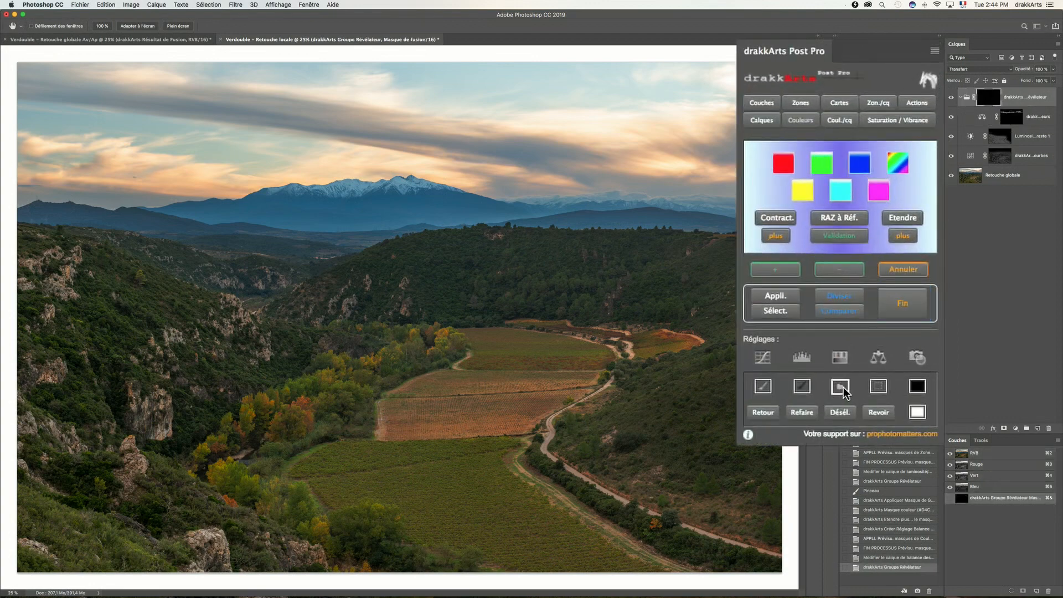
left_click(768, 386)
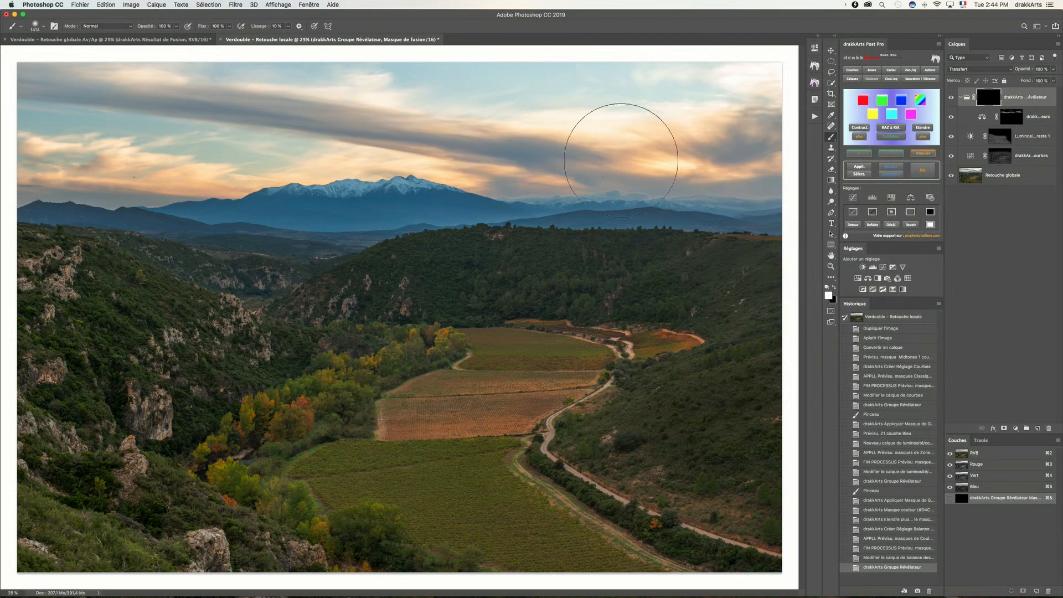
mouse_move(656, 156)
left_mouse_down()
mouse_move(748, 136)
mouse_move(763, 99)
mouse_move(743, 143)
left_mouse_up()
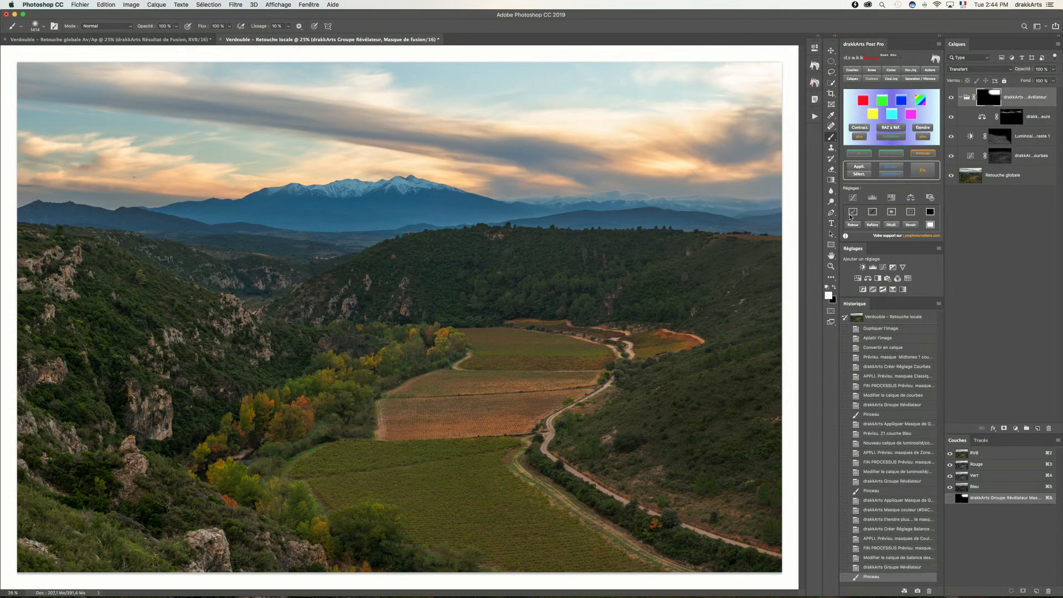
left_click(832, 256)
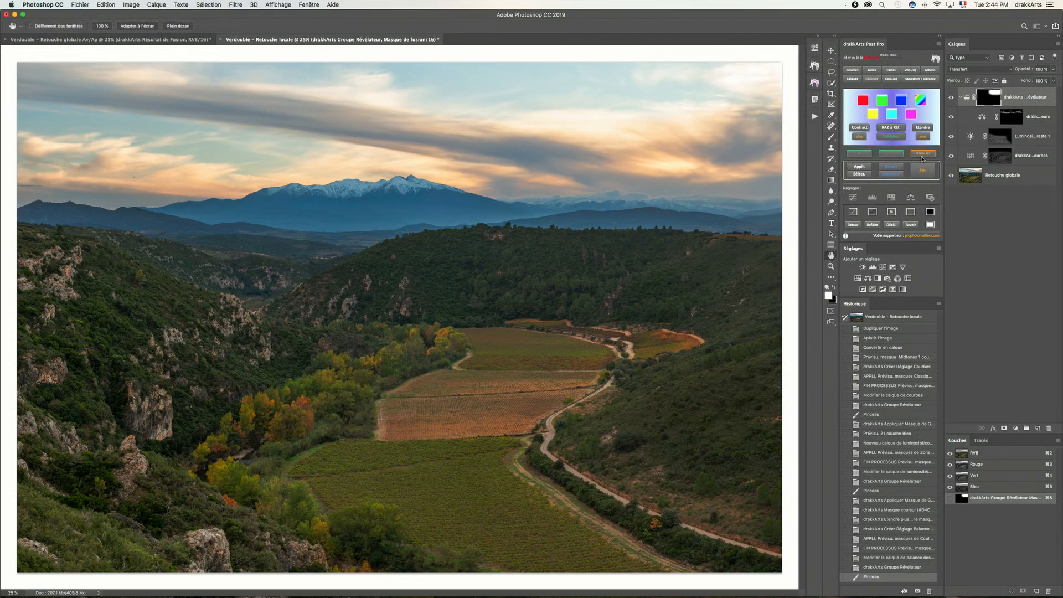
Apply the group mask to the Color Balance layer with APPLI. Masque de Groupe and inspect the combined mask.
left_click(930, 70)
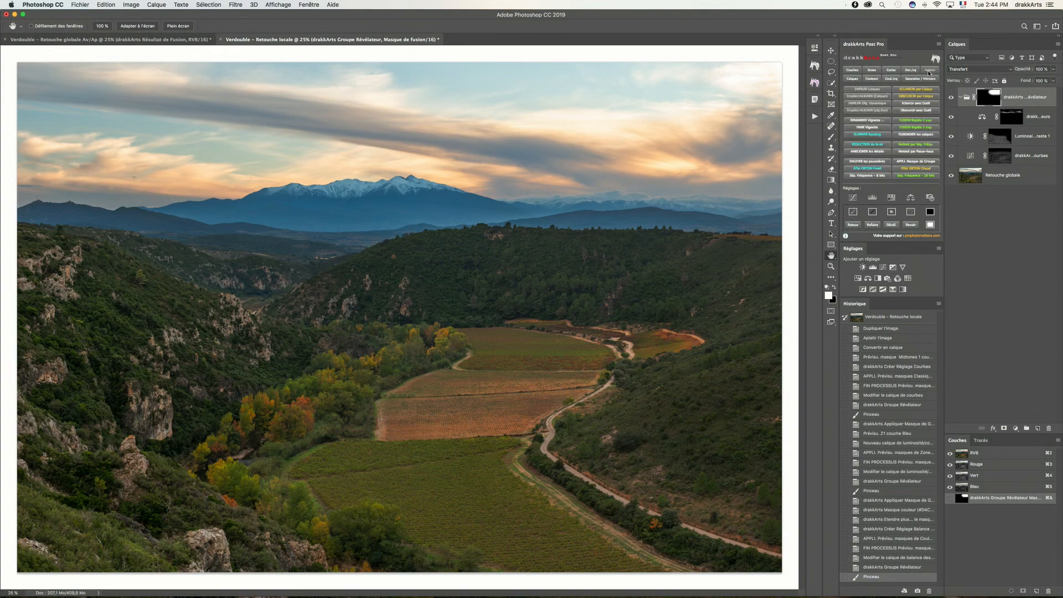
left_click(916, 161)
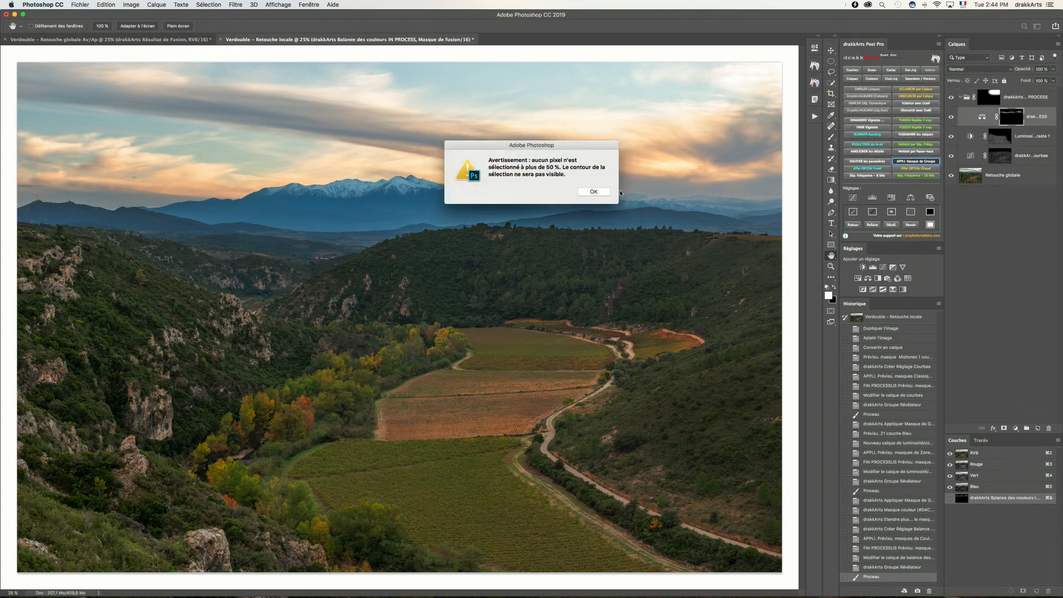
left_click(594, 191)
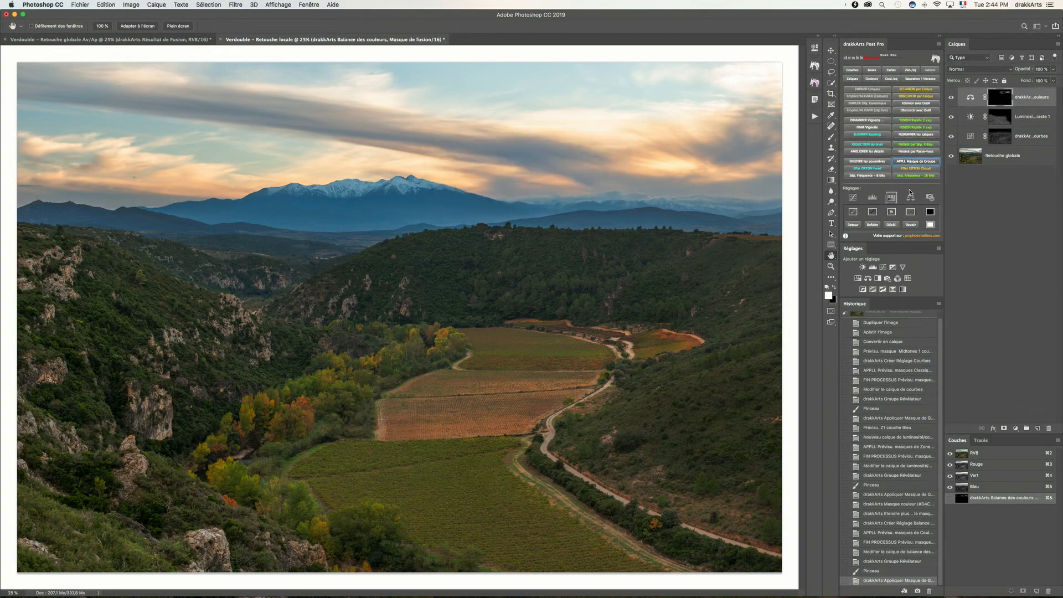
left_click(1004, 98, "alt")
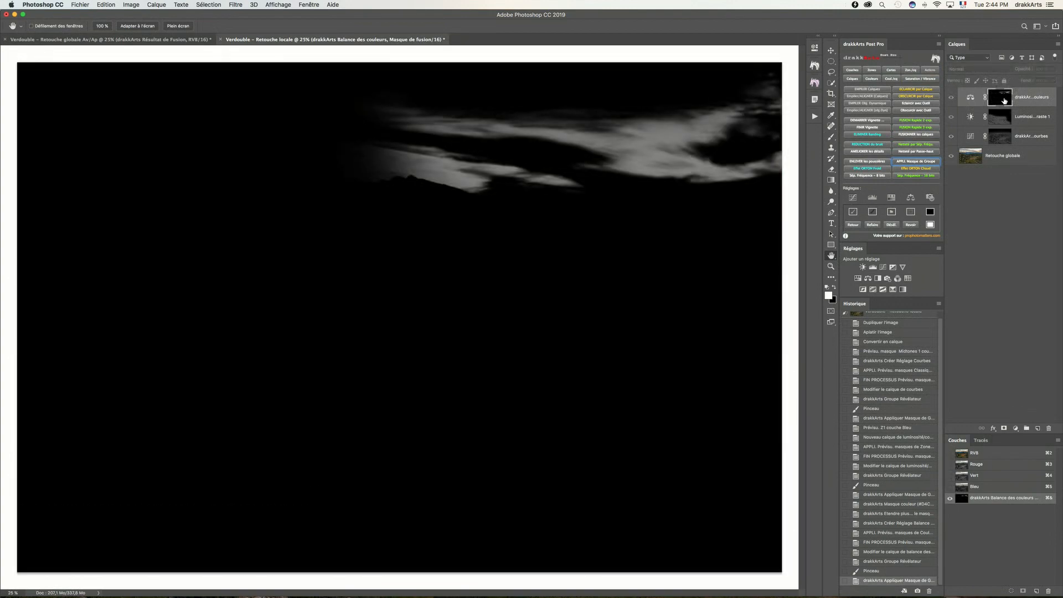
left_click(981, 101, "alt")
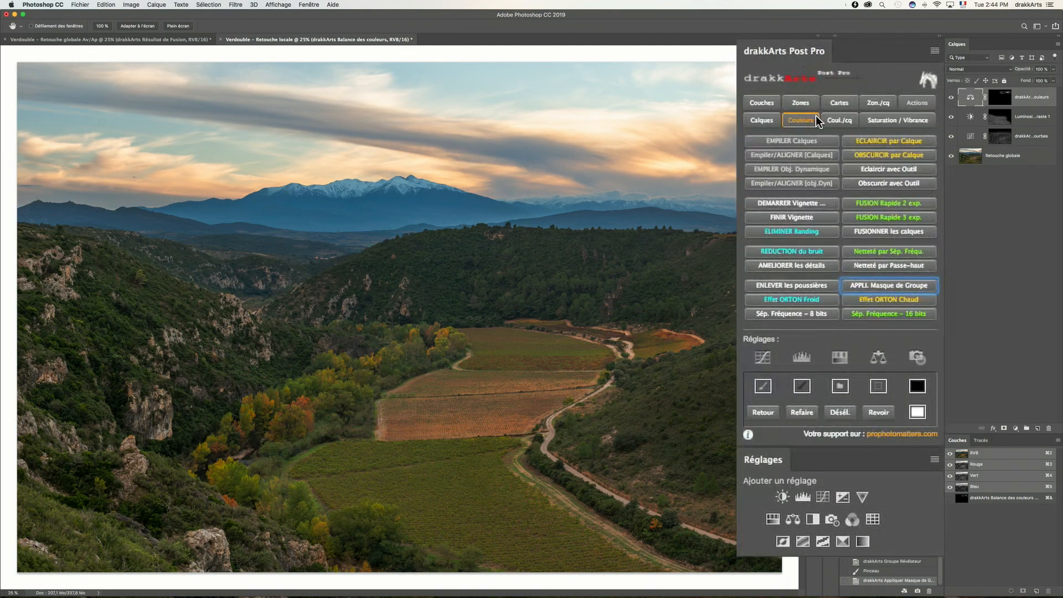
Create a red colour mask preview and expand its range twice with Etendre plus.
left_click(805, 119)
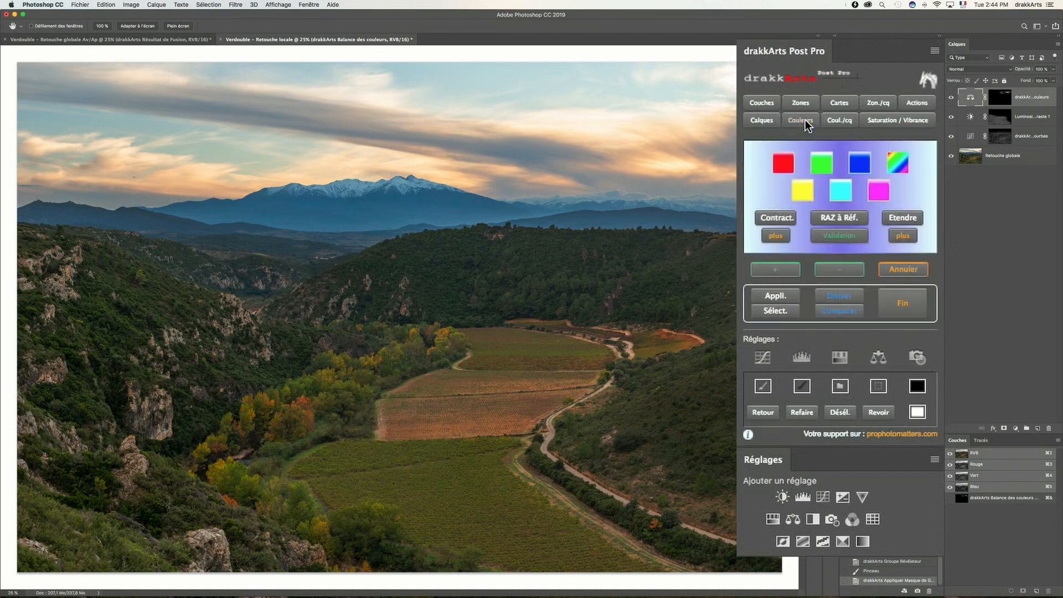
left_click(786, 163)
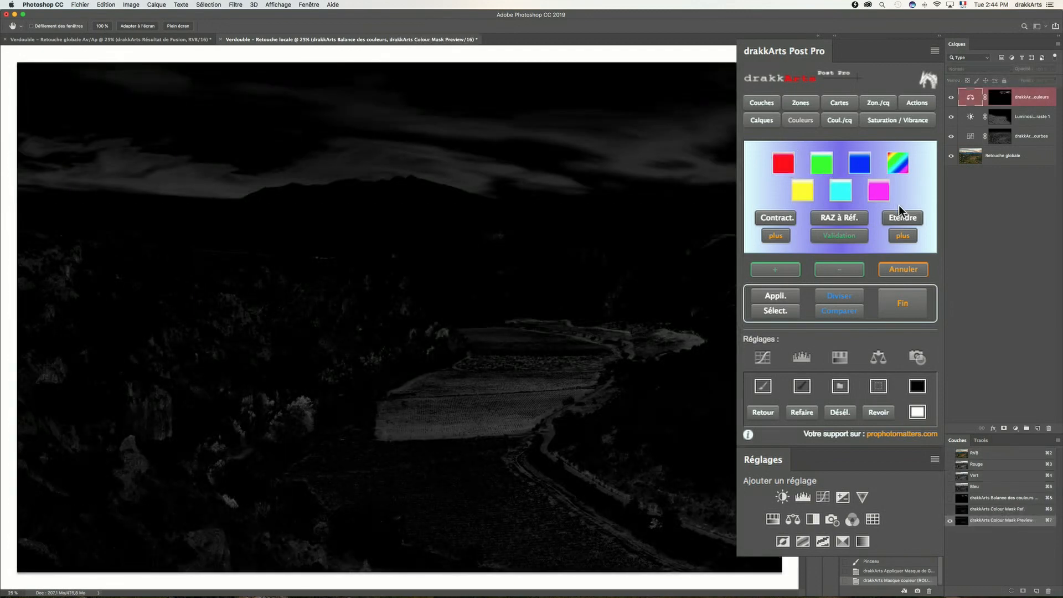
left_click(902, 237)
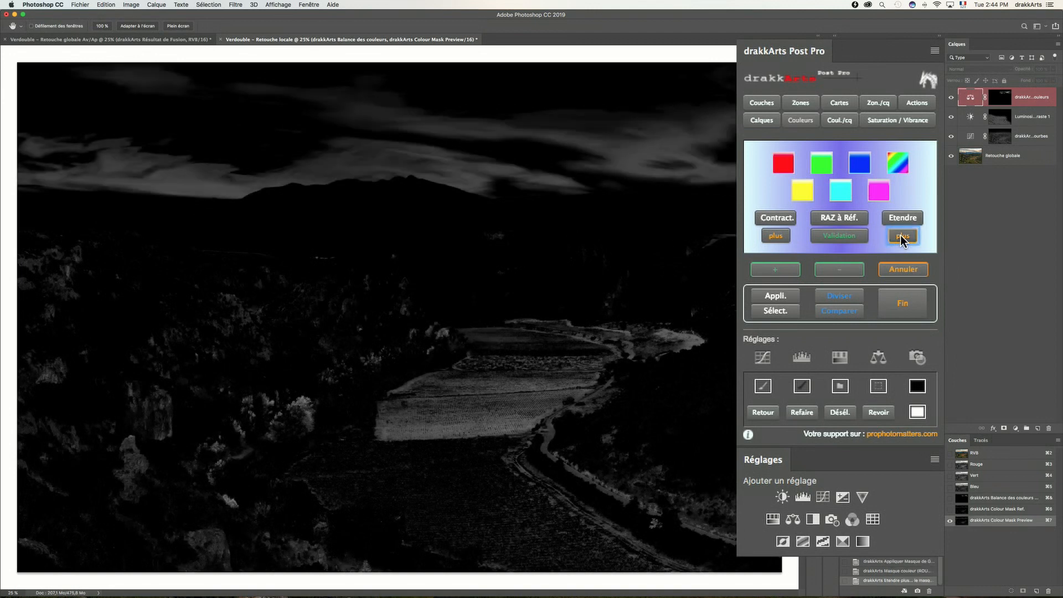
left_click(902, 237)
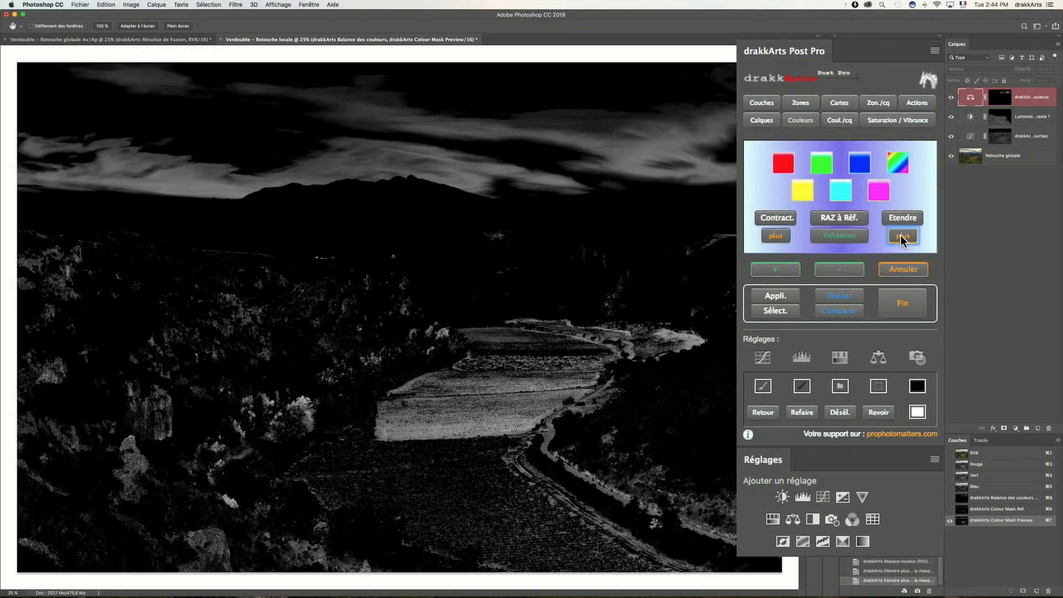
Add a Brightness/Contrast adjustment layer, apply the expanded red colour mask to it and finish the mask process.
left_click(784, 497)
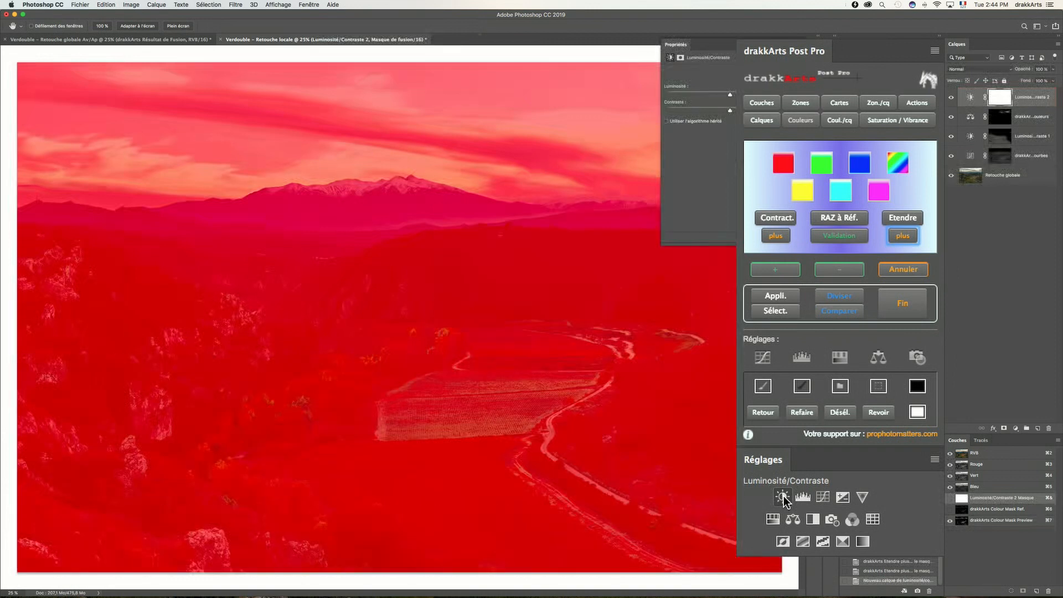
left_click(772, 299)
left_click(893, 301)
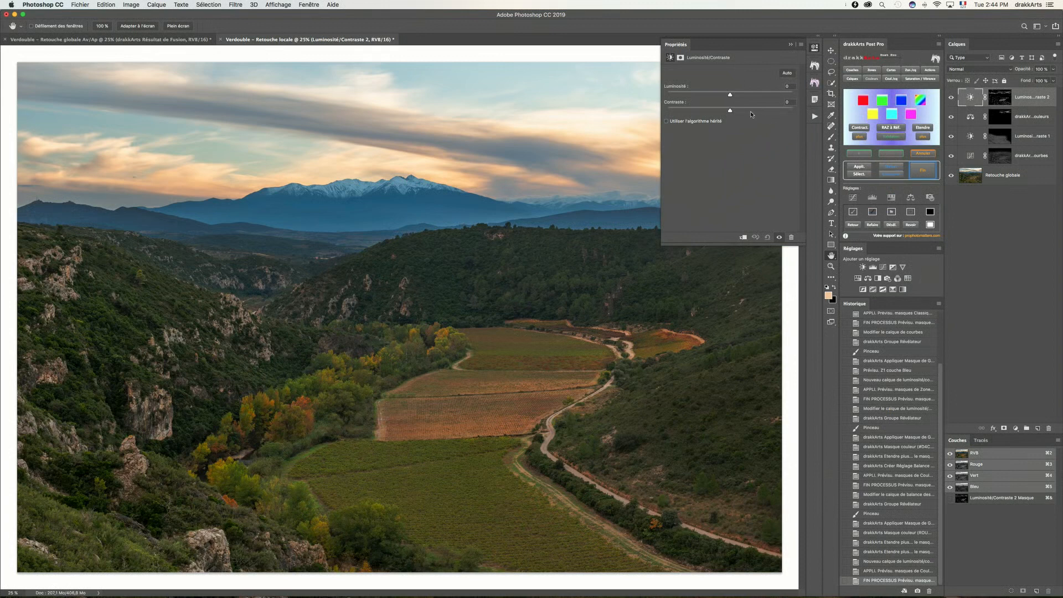
Set the new Brightness/Contrast layer's brightness to about 28 and its contrast to 52.
left_click_drag(733, 97, 764, 112)
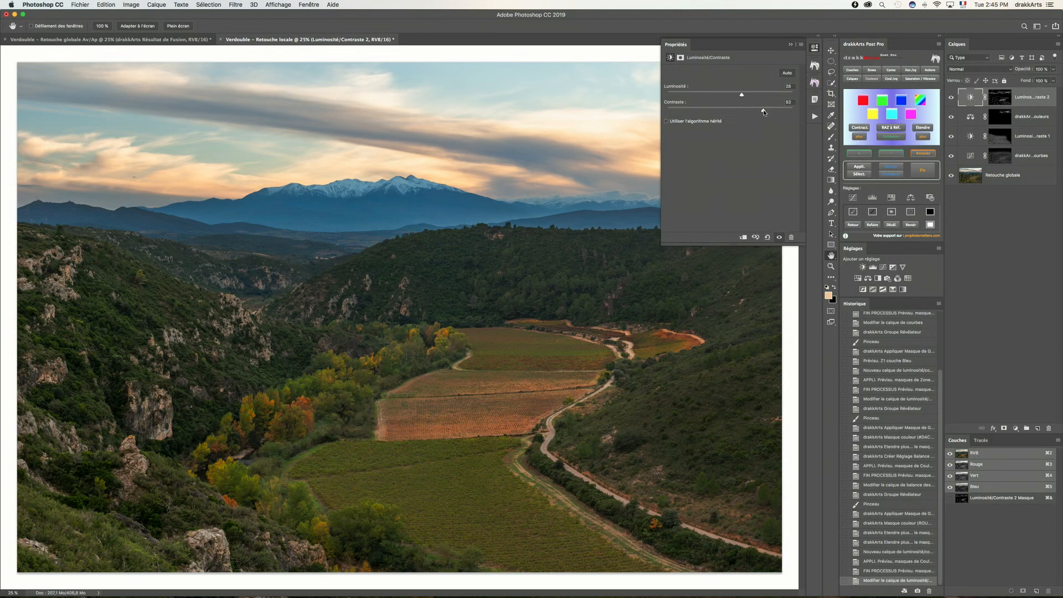
left_click(816, 49)
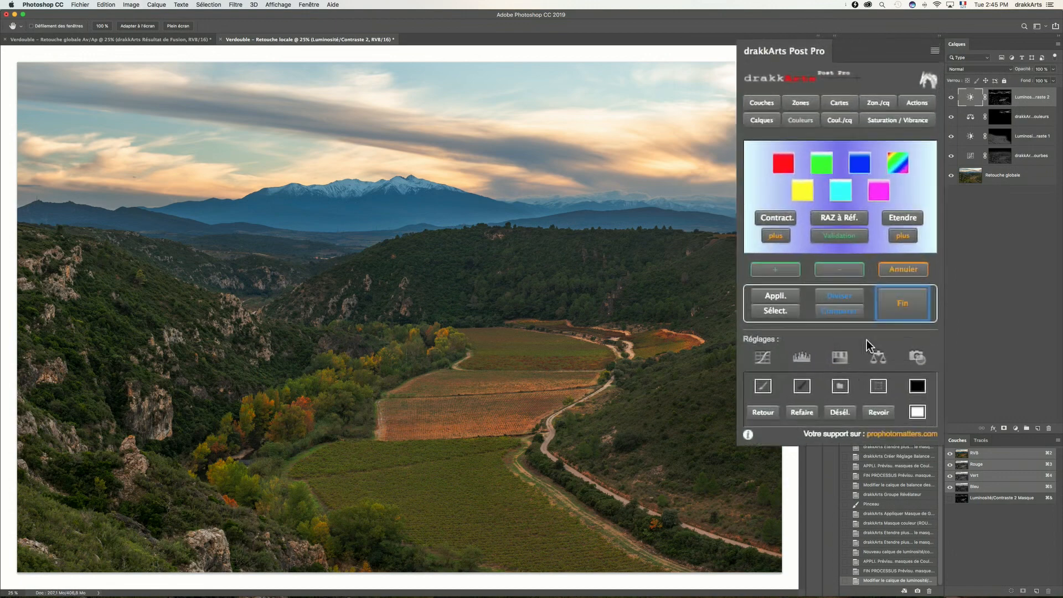
Put the Brightness/Contrast layer in a black-masked reveal group and paint its mask white over the valley and hillsides below the sky.
left_click(892, 212)
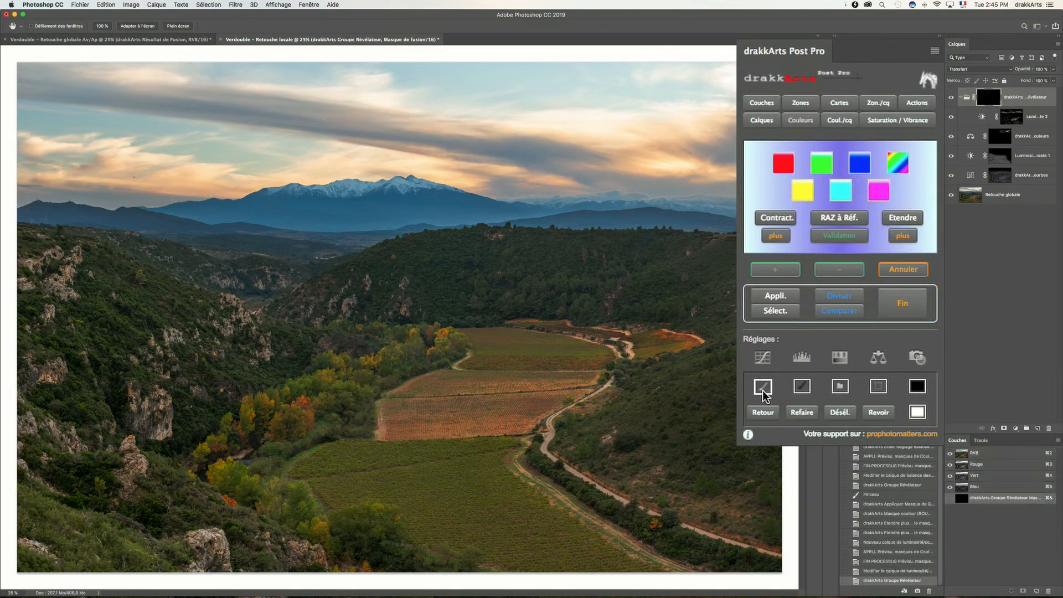
left_click(853, 213)
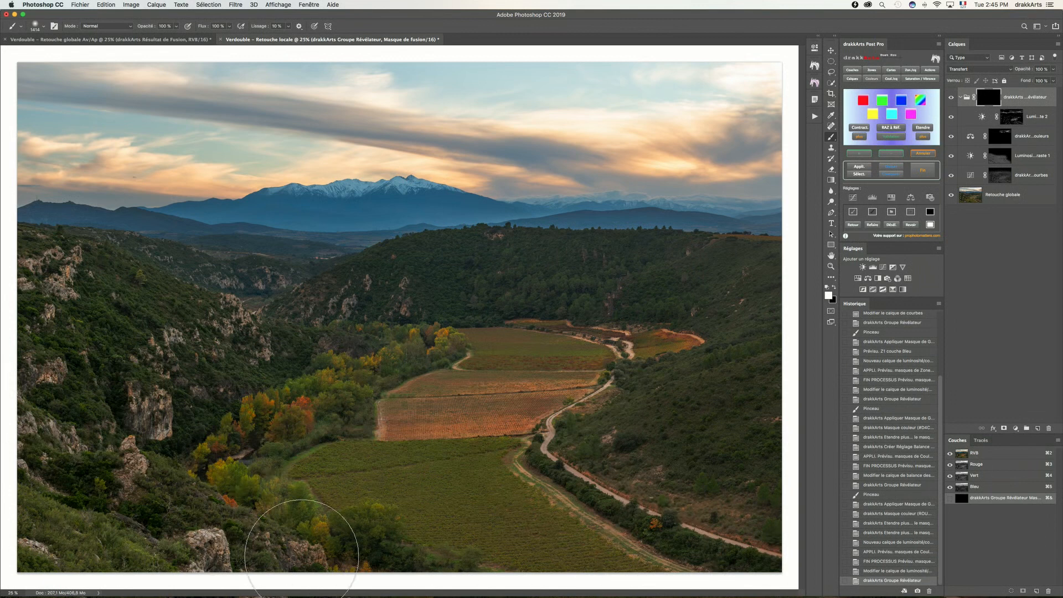
mouse_move(67, 453)
left_mouse_down()
mouse_move(319, 492)
mouse_move(465, 439)
left_mouse_up()
left_click(830, 256)
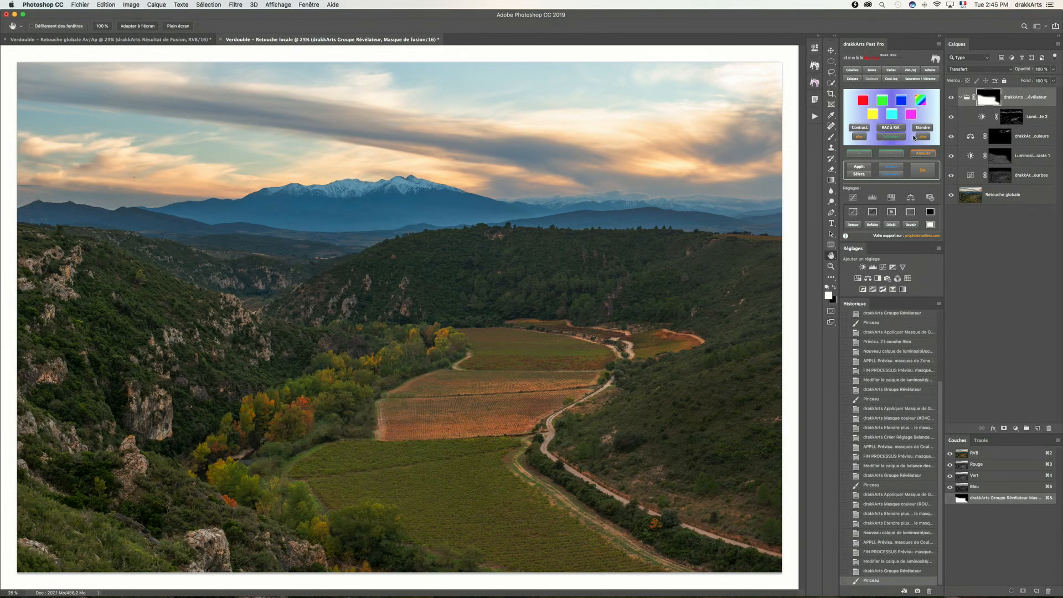
Apply the group mask to the Brightness/Contrast layer with APPLI. Masque de Groupe and inspect the combined mask.
left_click(926, 70)
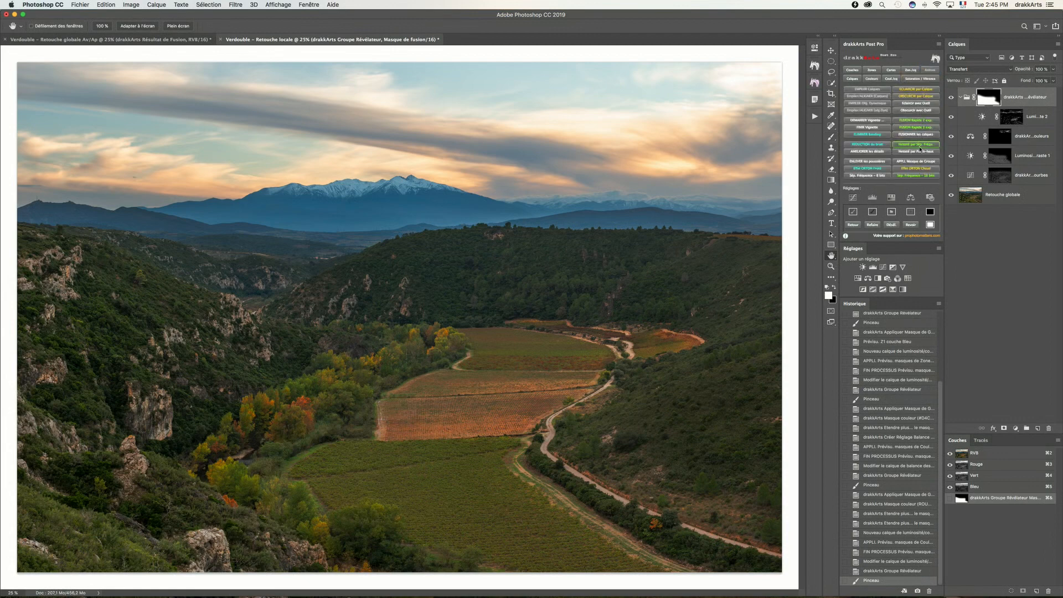
left_click(924, 162)
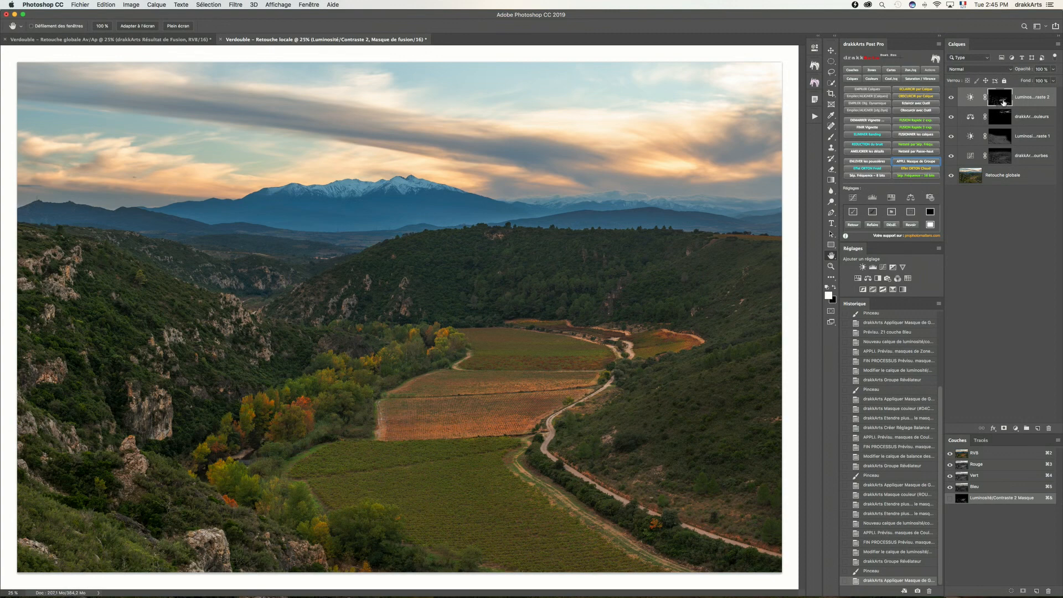
left_click(1004, 103, "alt")
left_click(1004, 103, "alt")
Compare the base image and the fusion result in the global retouch document with the local retouch document.
left_click(114, 40)
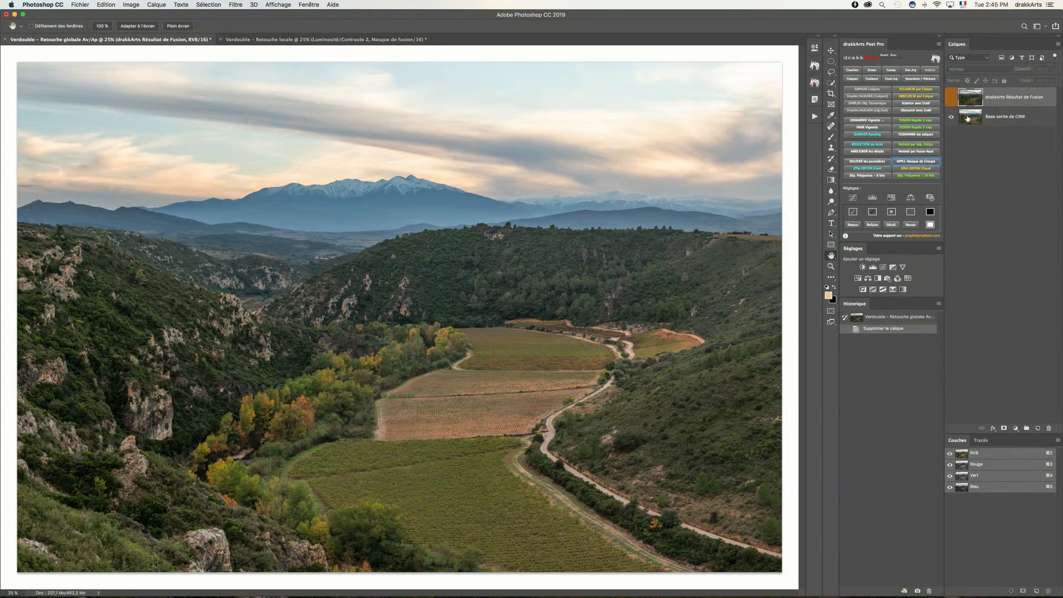
left_click(952, 100)
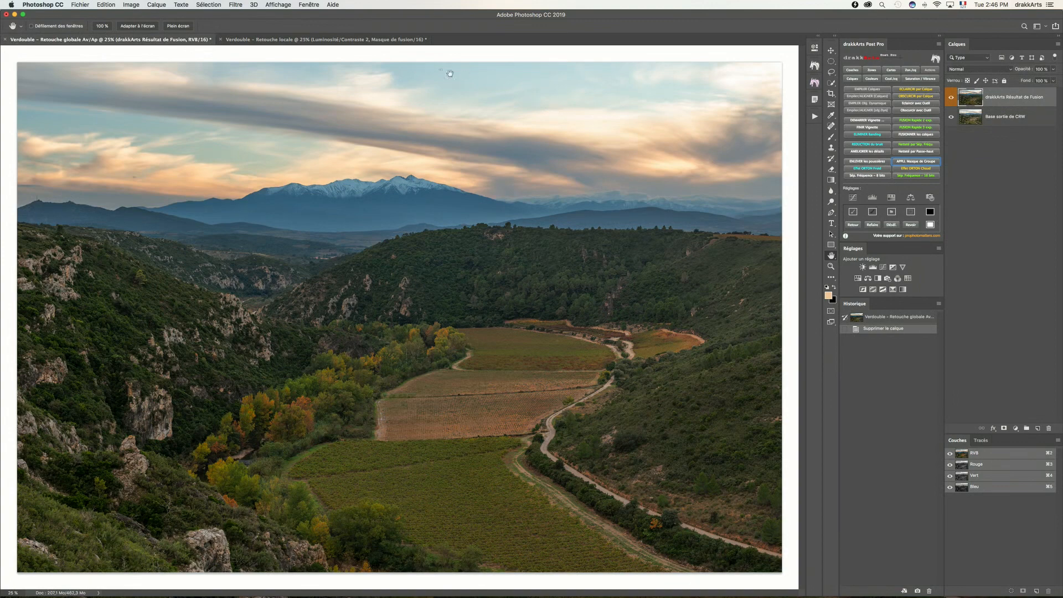
left_click(352, 39)
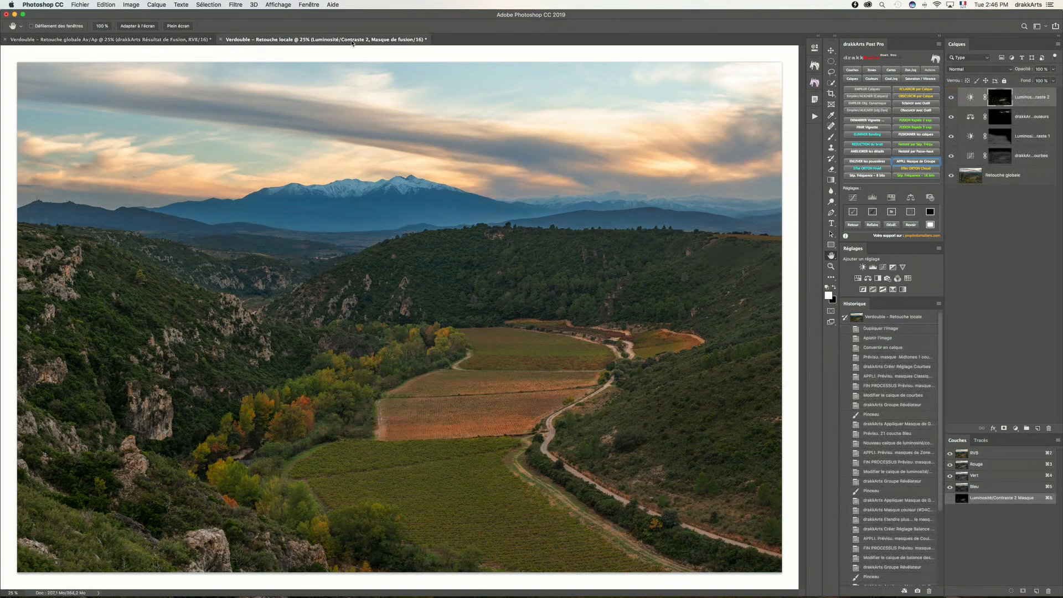
left_click(112, 41)
left_click(280, 44)
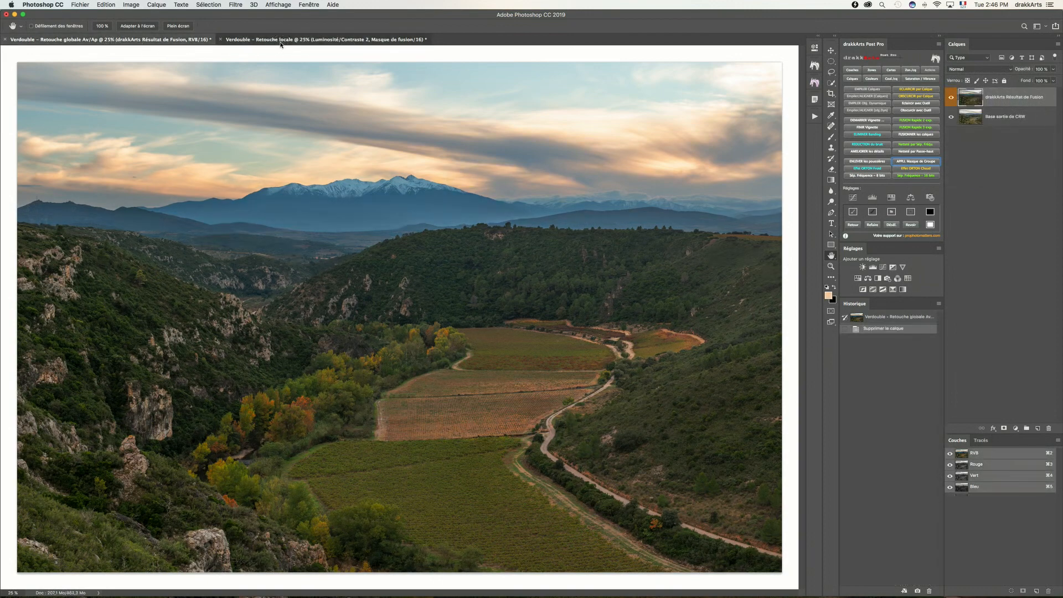